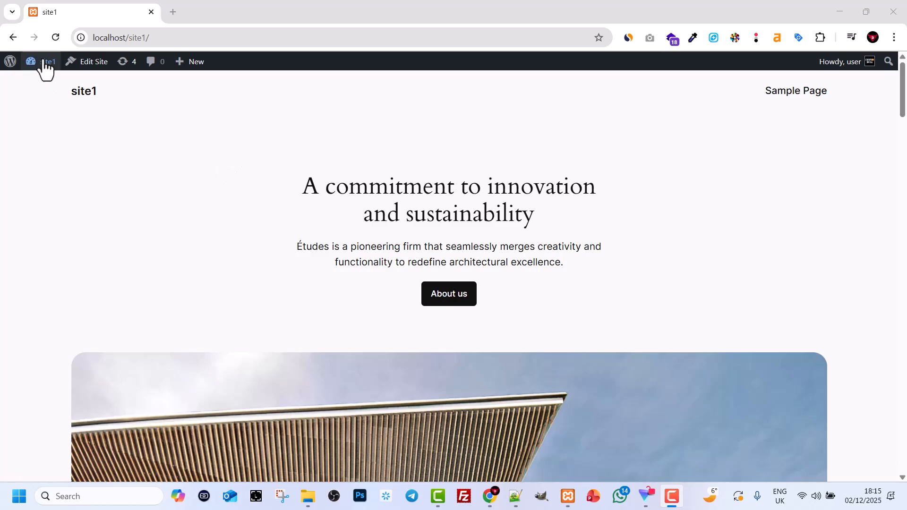
Open the site's plugin installer and search for the "User Submitted Posts" plugin.
mouse_move(43, 64)
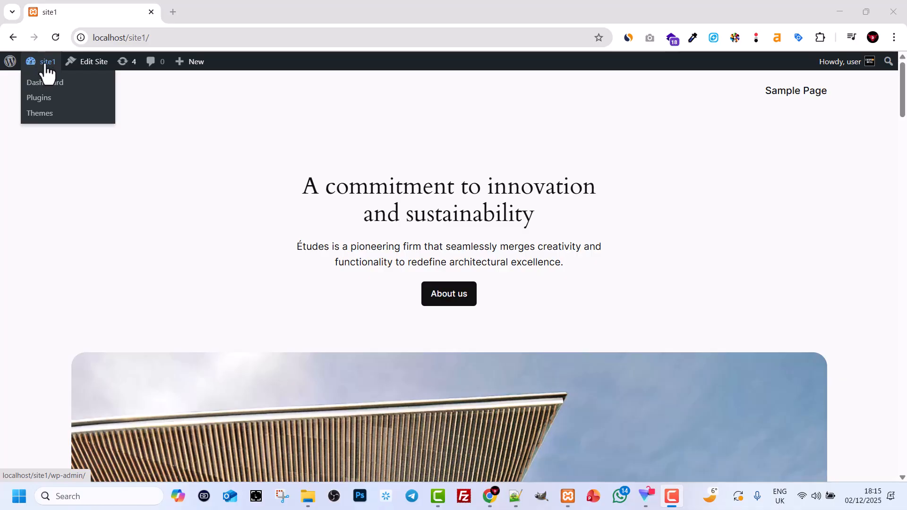
left_click(46, 65)
left_click(38, 267)
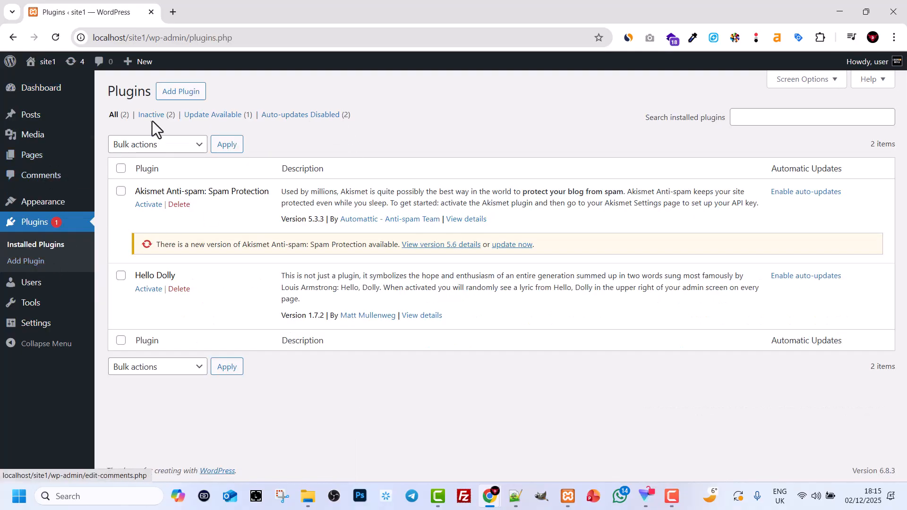
left_click(166, 96)
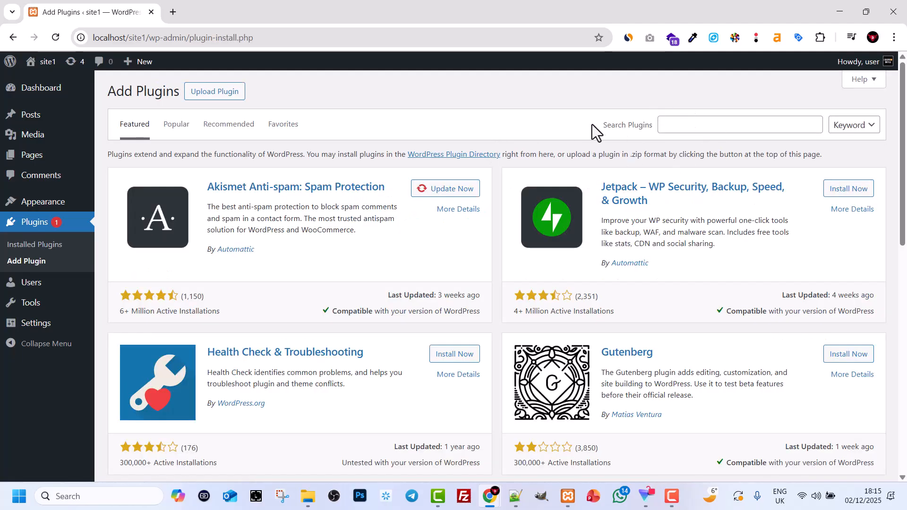
right_click(701, 124)
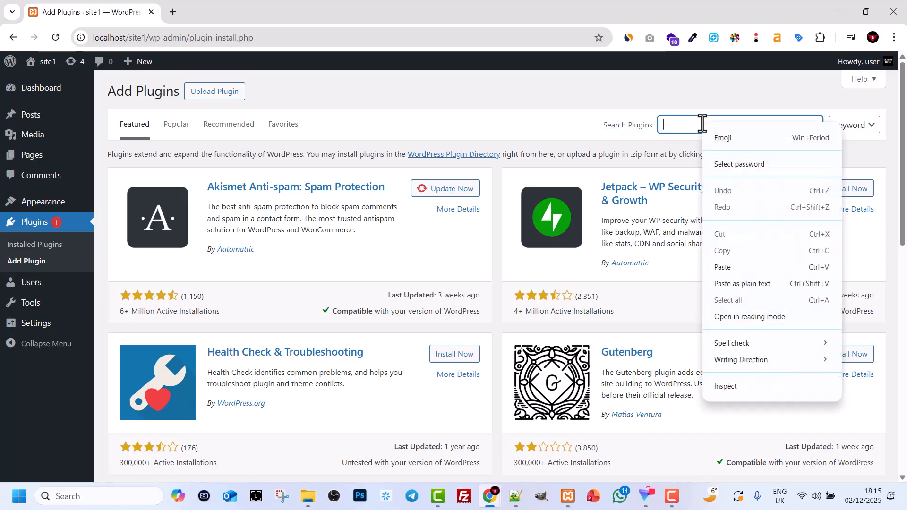
left_click(733, 266)
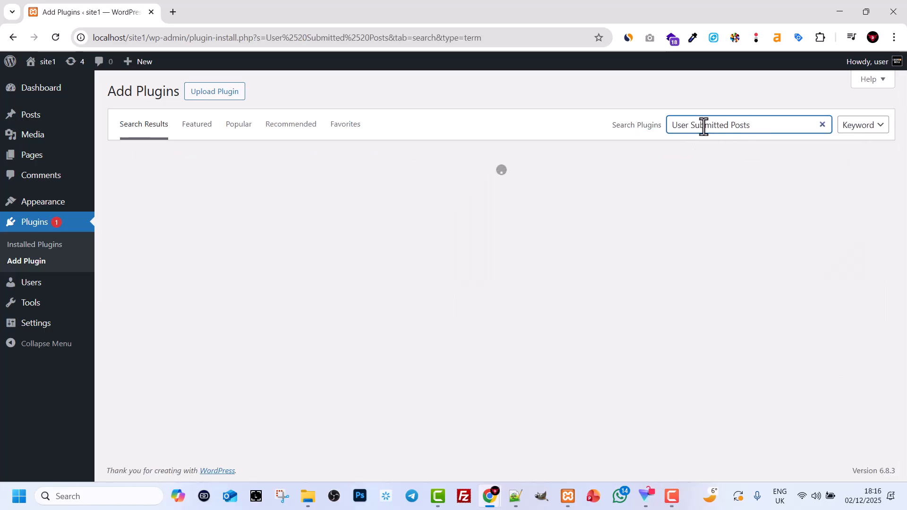
Install and activate the plugin "User Submitted Posts – Enable Users to Submit Posts from the Front End".
left_click_drag(672, 126, 796, 128)
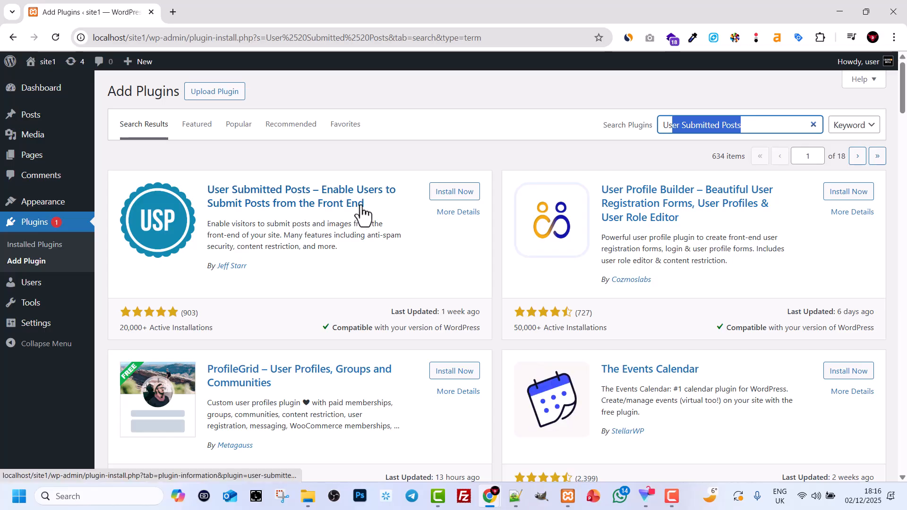
left_click(120, 326)
left_click_drag(121, 326, 155, 326)
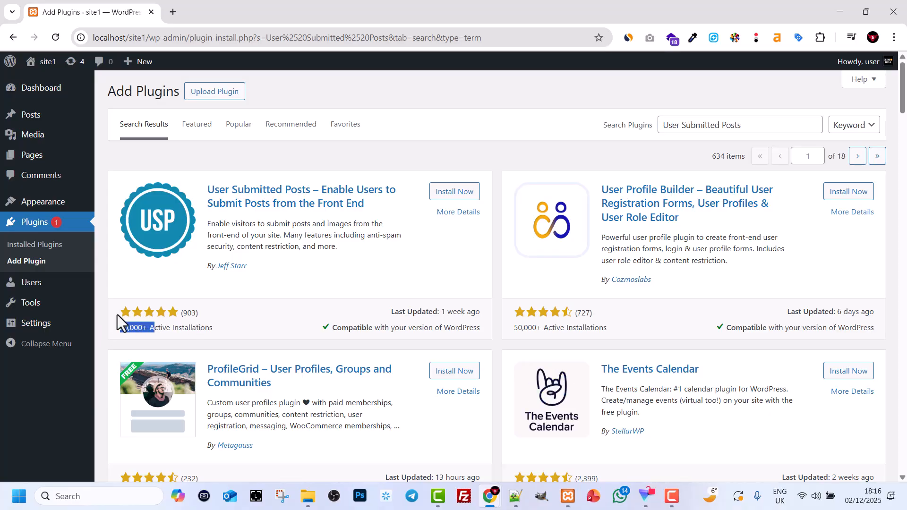
left_click(181, 314)
left_click(455, 192)
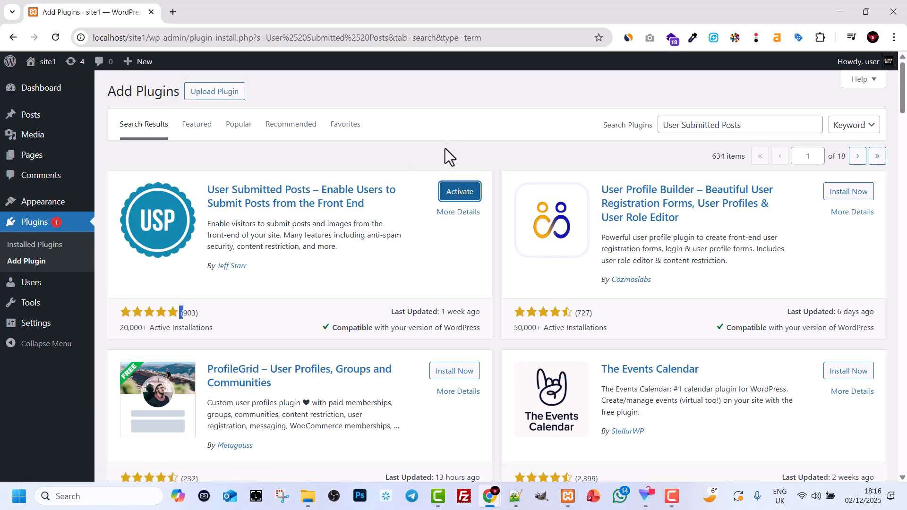
left_click(453, 193)
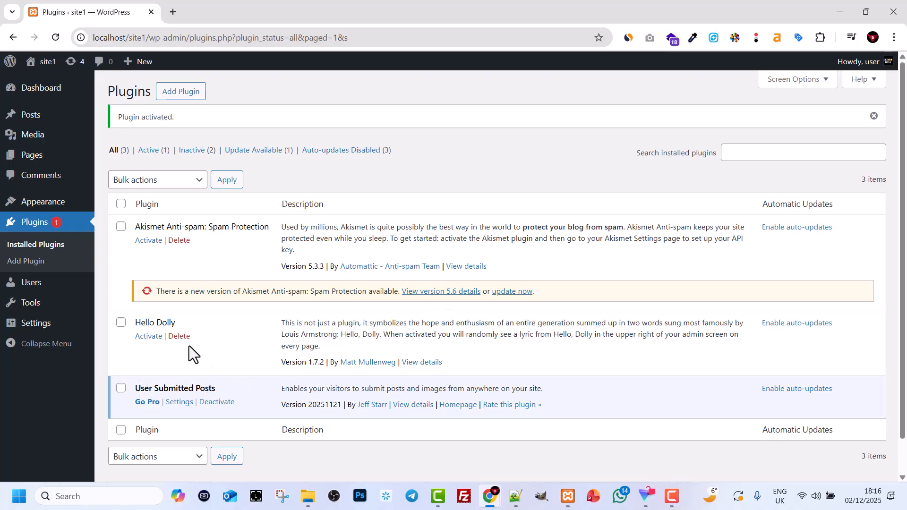
Open the Submitted Posts settings page and expand Plugin Settings and its Form Fields section.
mouse_move(36, 288)
mouse_move(40, 324)
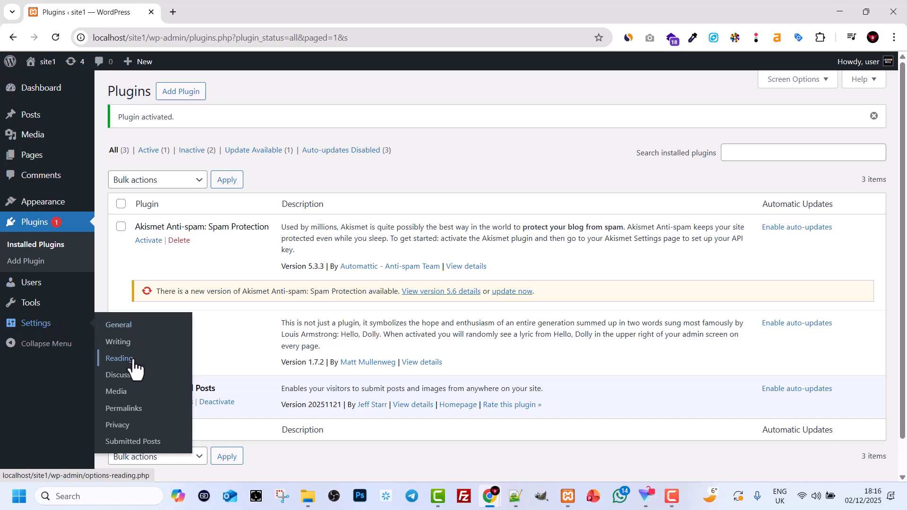
left_click(124, 446)
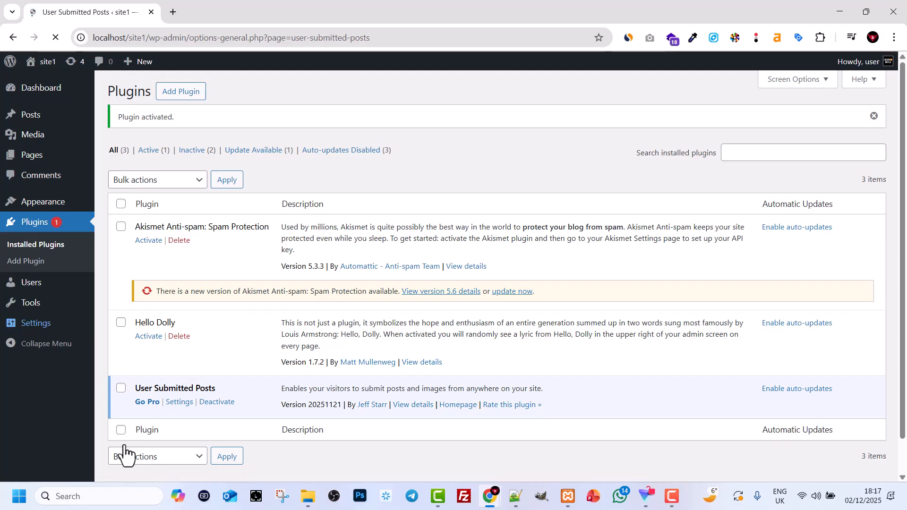
scroll(133, 437, "down", 3)
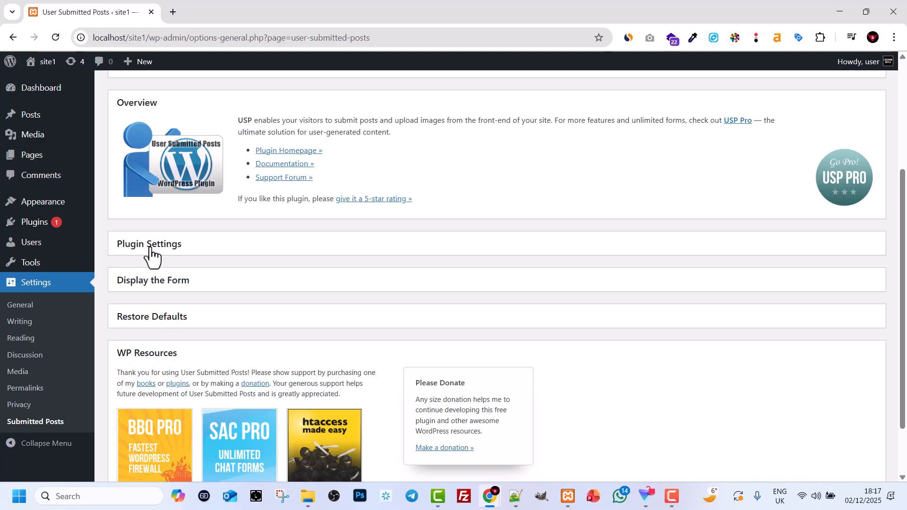
left_click_drag(150, 249, 161, 249)
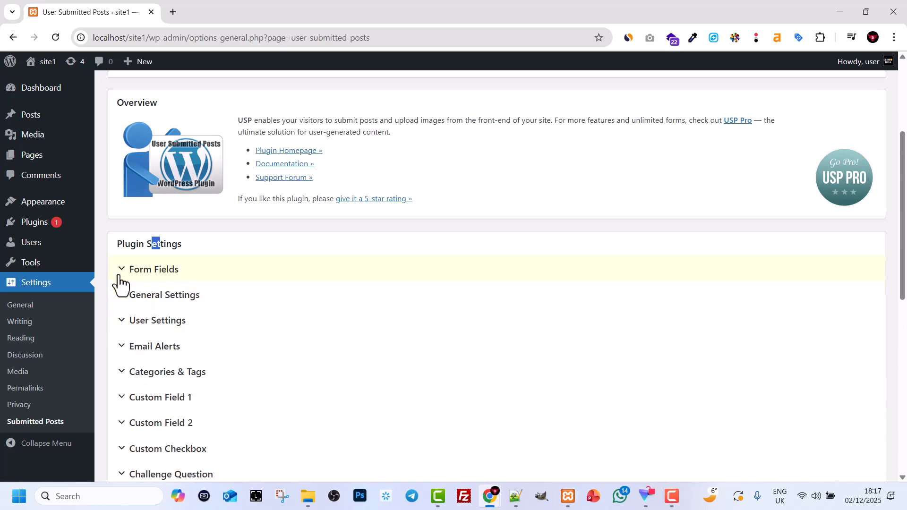
left_click(139, 272)
Look through the form fields and the other plugin setting sections, including General Settings, Custom Field 1 and Custom Checkbox.
scroll(139, 273, "down", 6)
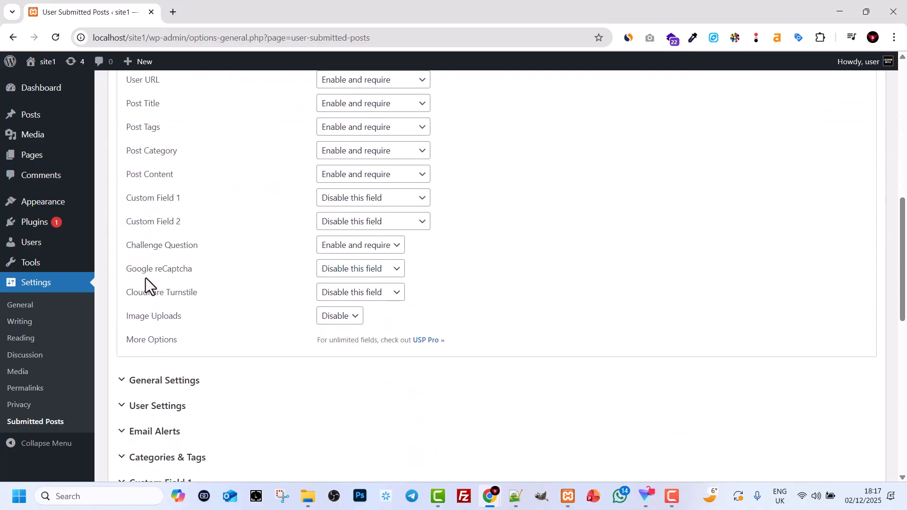
scroll(151, 327, "down", 5)
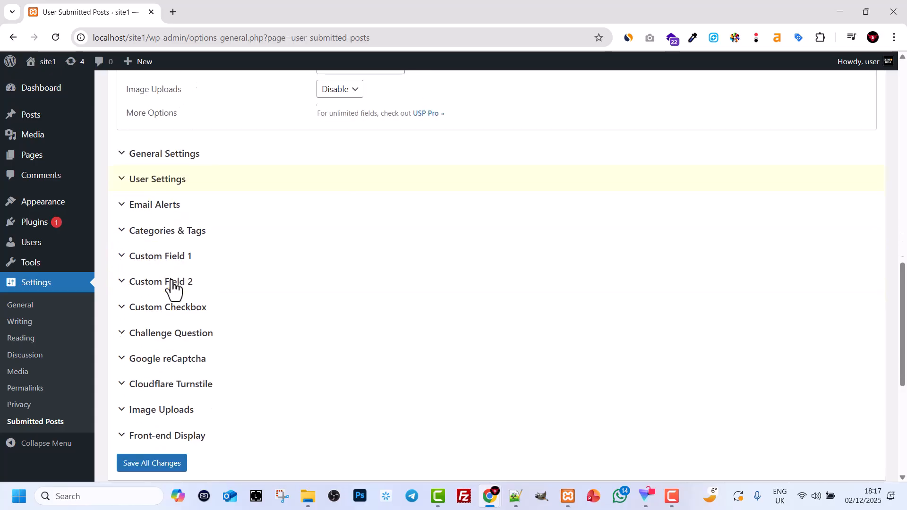
left_click(126, 151)
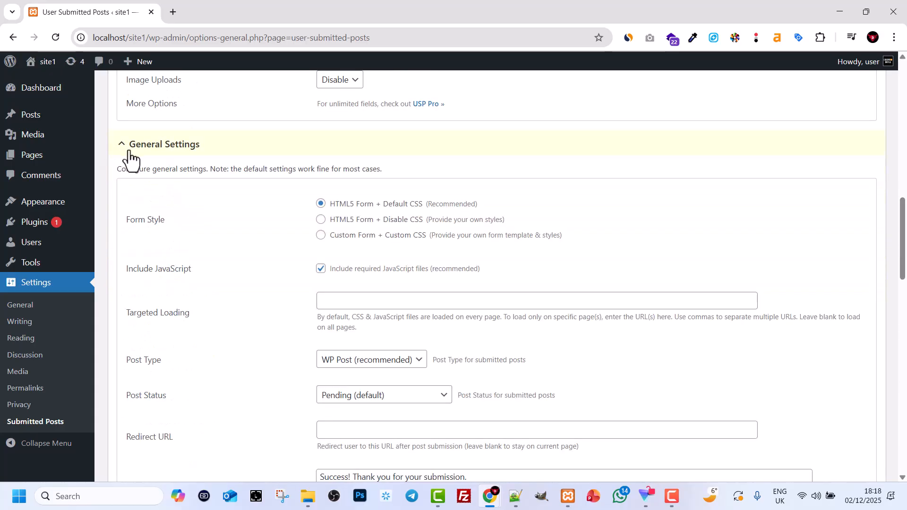
left_click(129, 156)
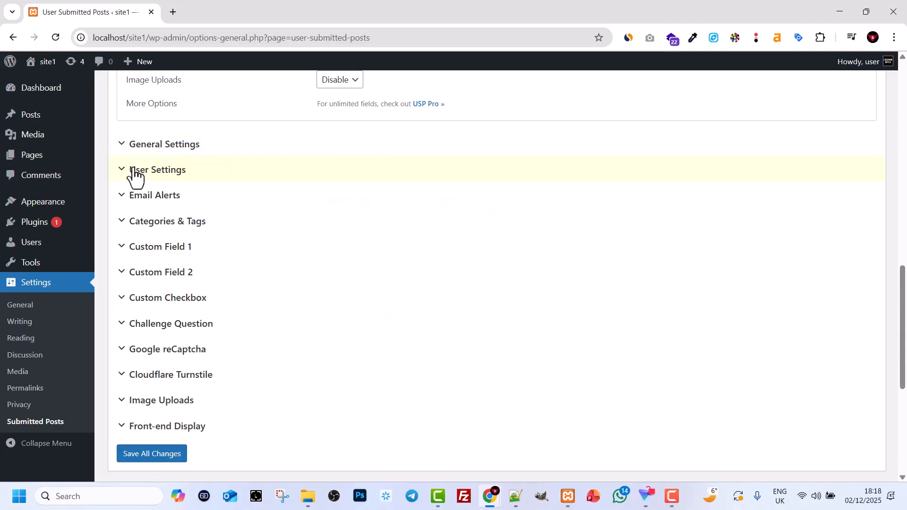
left_click(123, 253)
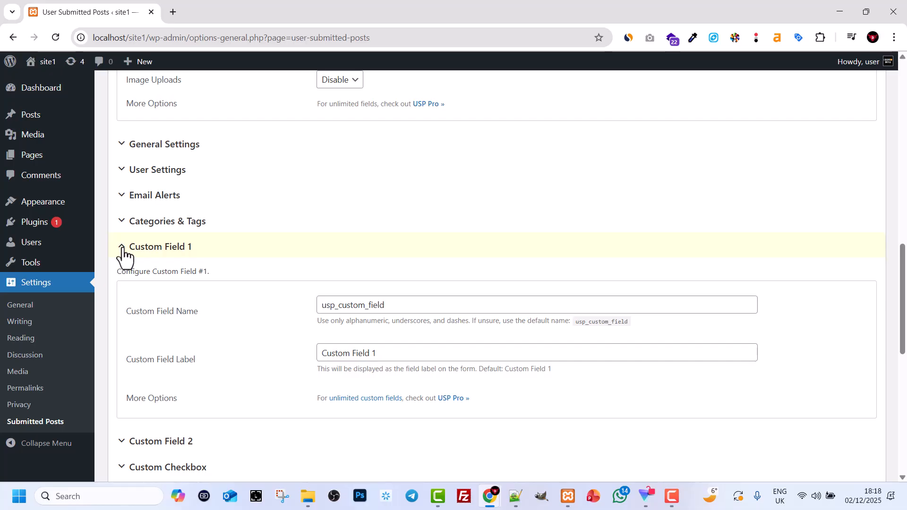
left_click(124, 254)
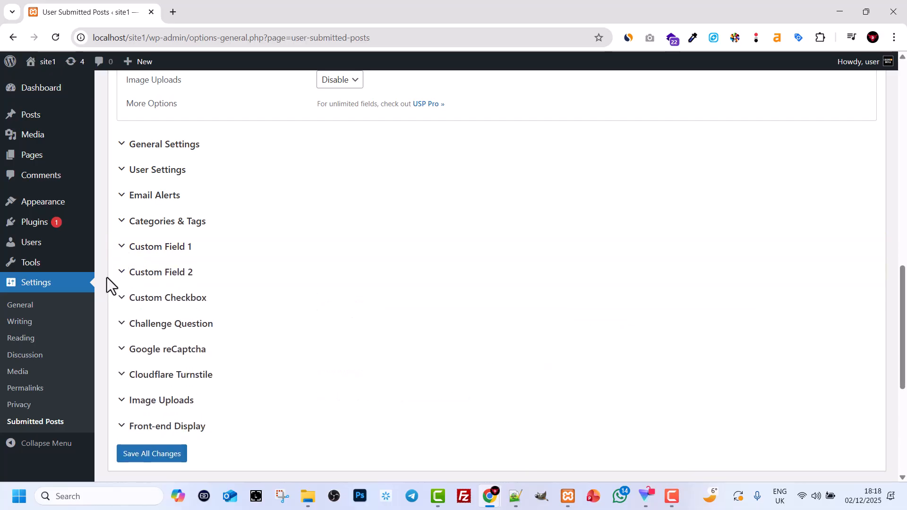
left_click(119, 305)
left_click(119, 306)
scroll(125, 320, "down", 3)
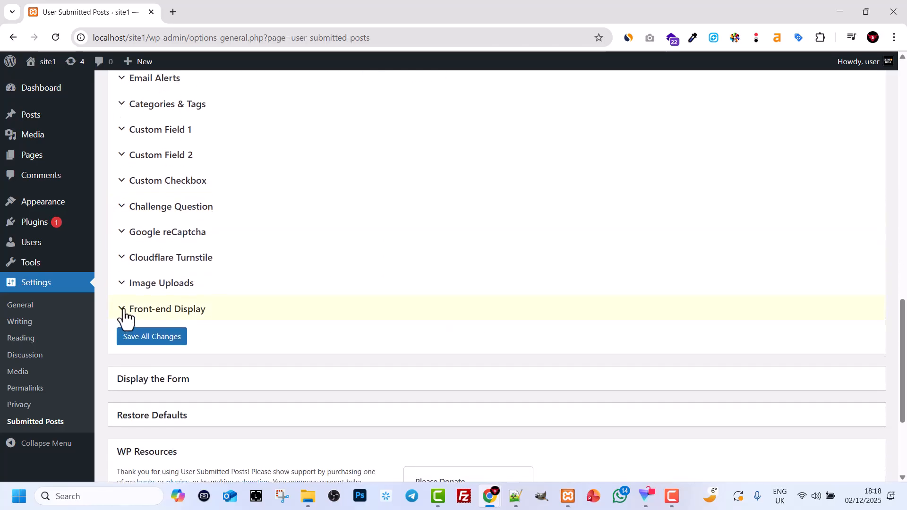
Keep the User Name form field on "Enable and require" and set User Email to "Enable and require".
scroll(124, 314, "up", 10)
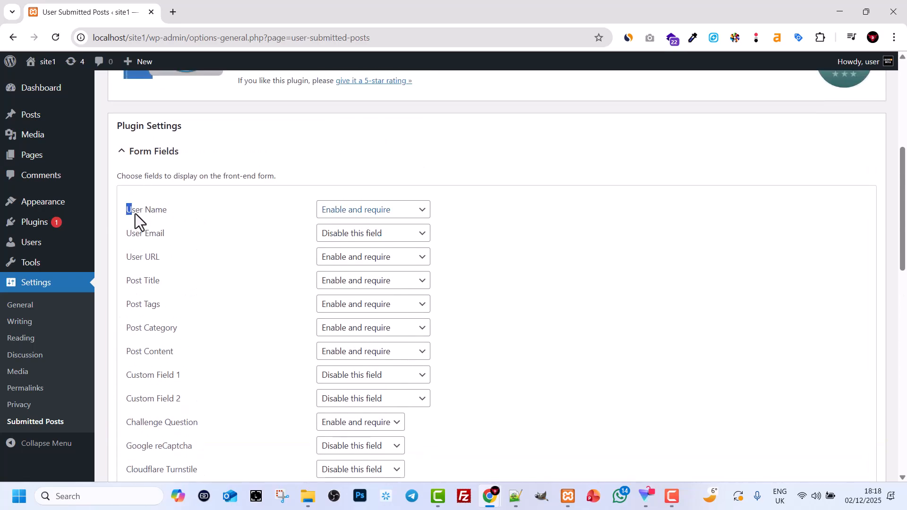
left_click_drag(163, 214, 324, 215)
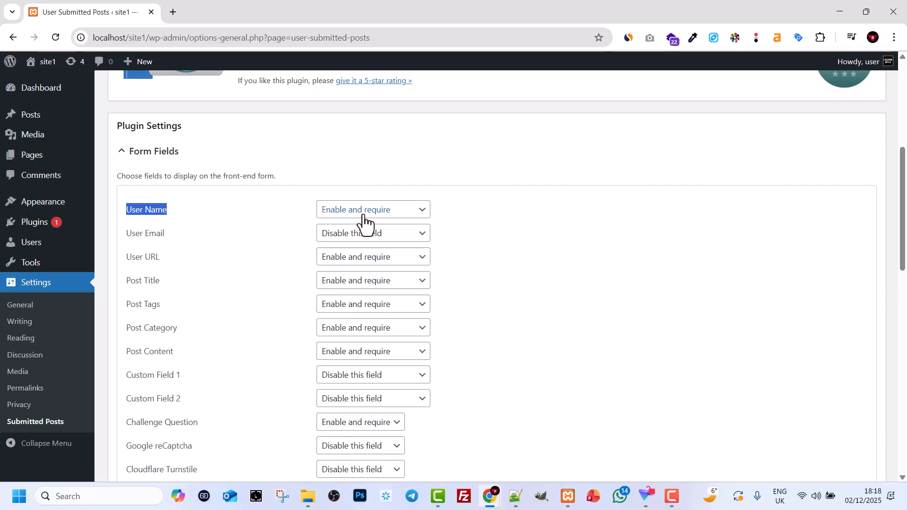
left_click(384, 210)
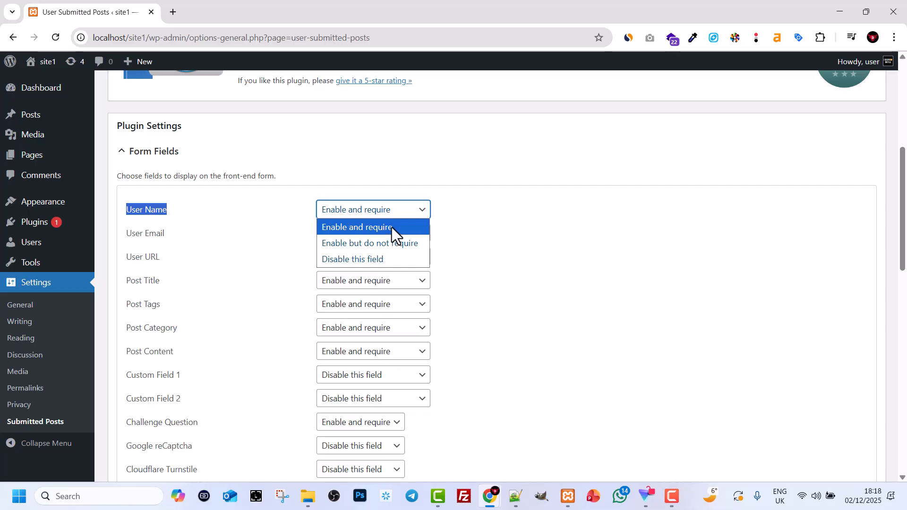
left_click(393, 211)
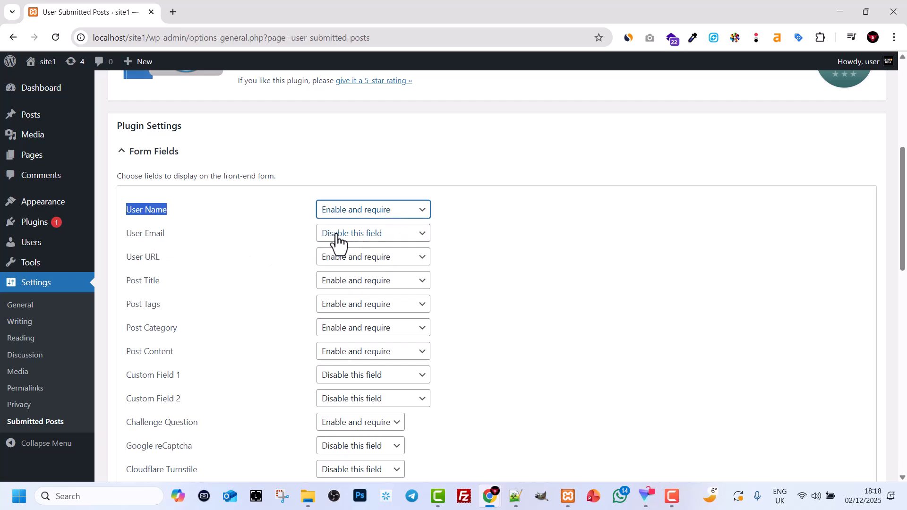
left_click(393, 238)
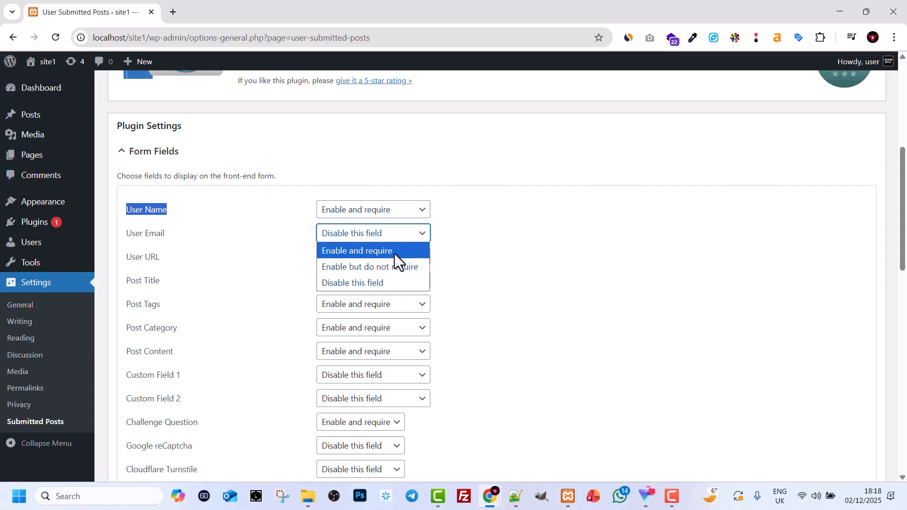
left_click(395, 254)
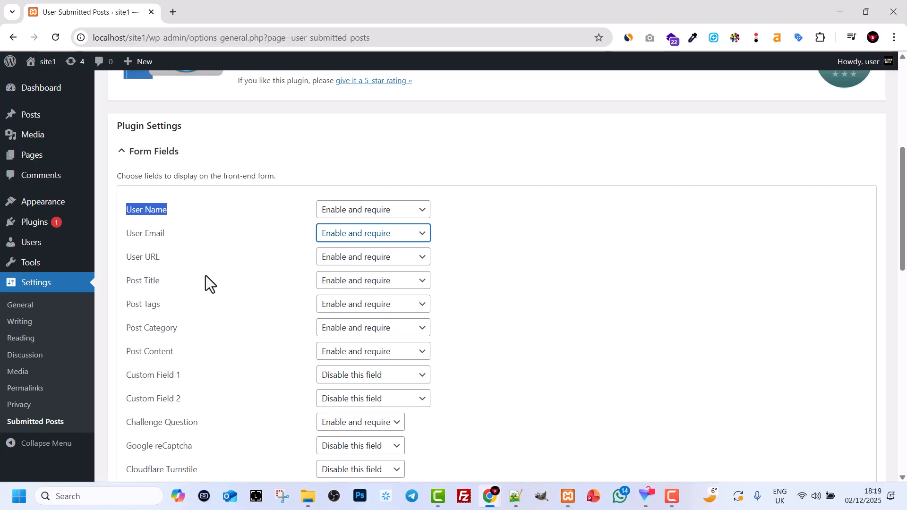
Review the remaining form field options and the anti-spam sections, including Challenge Question and Google reCaptcha.
scroll(237, 225, "down", 3)
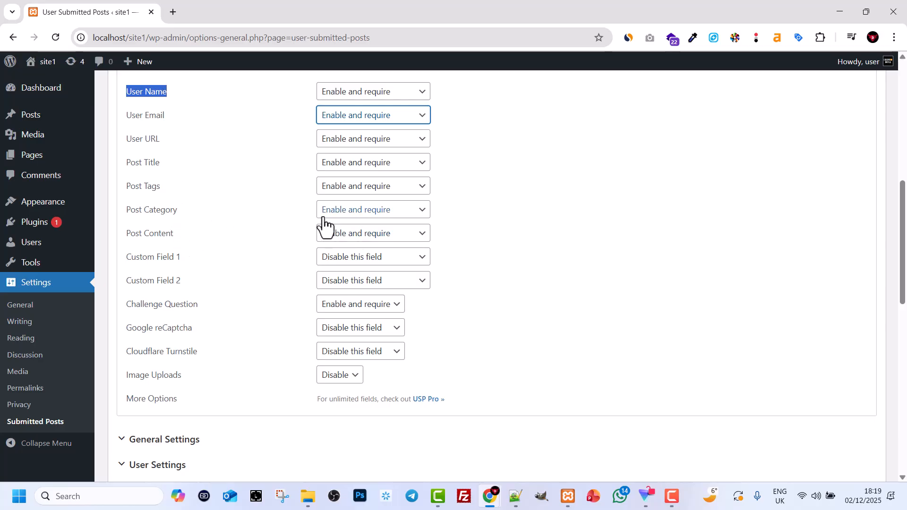
mouse_move(22, 139)
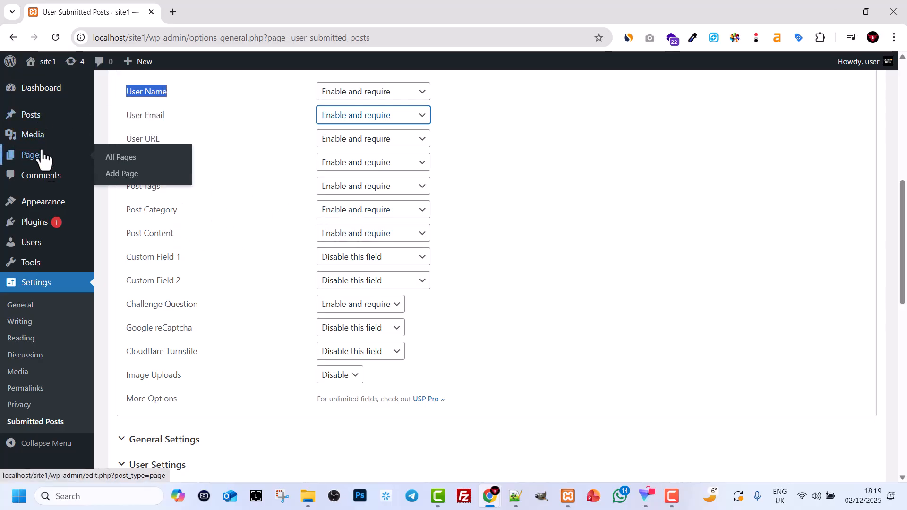
mouse_move(46, 164)
mouse_move(42, 124)
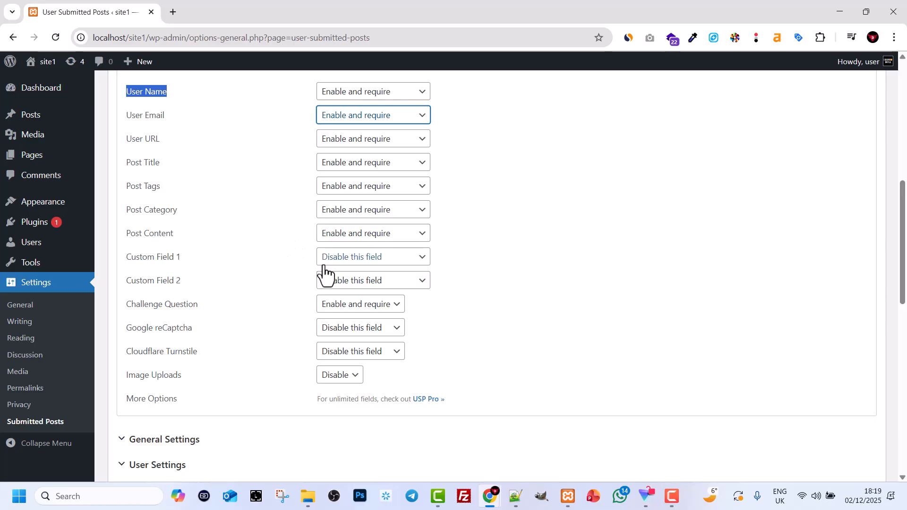
scroll(256, 310, "up", 1)
scroll(247, 309, "down", 2)
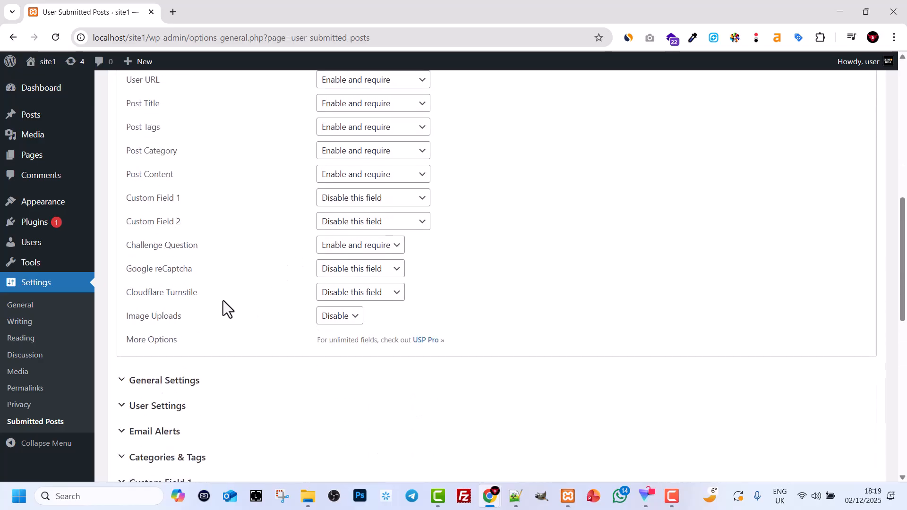
scroll(223, 308, "down", 2)
scroll(171, 284, "down", 1)
scroll(169, 284, "up", 9)
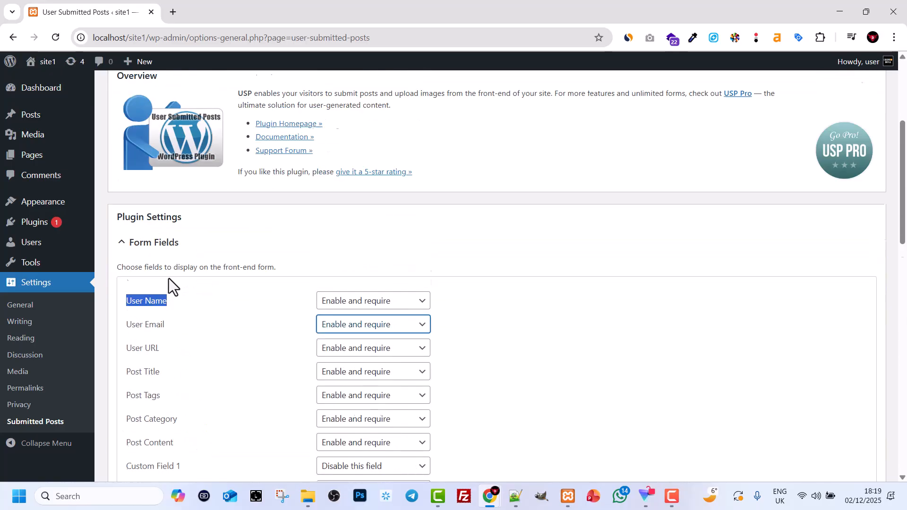
scroll(177, 345, "down", 3)
scroll(170, 360, "down", 6)
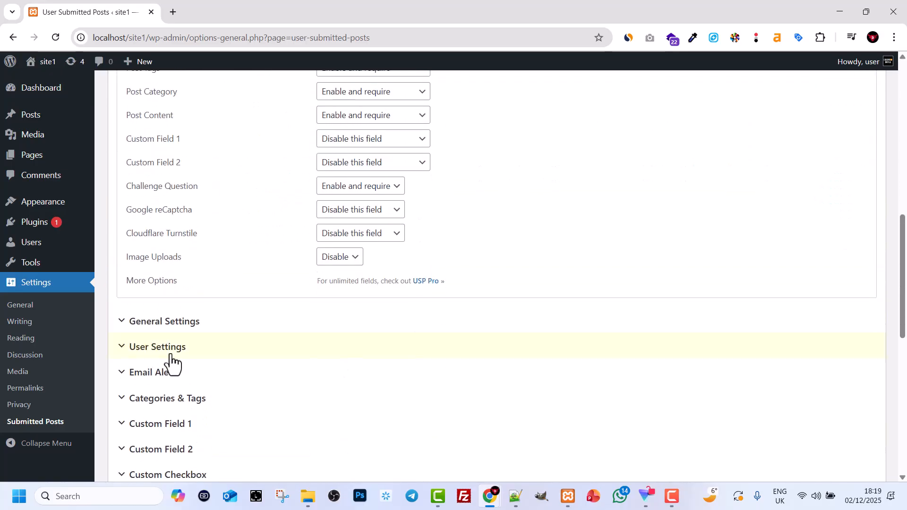
scroll(118, 333, "down", 1)
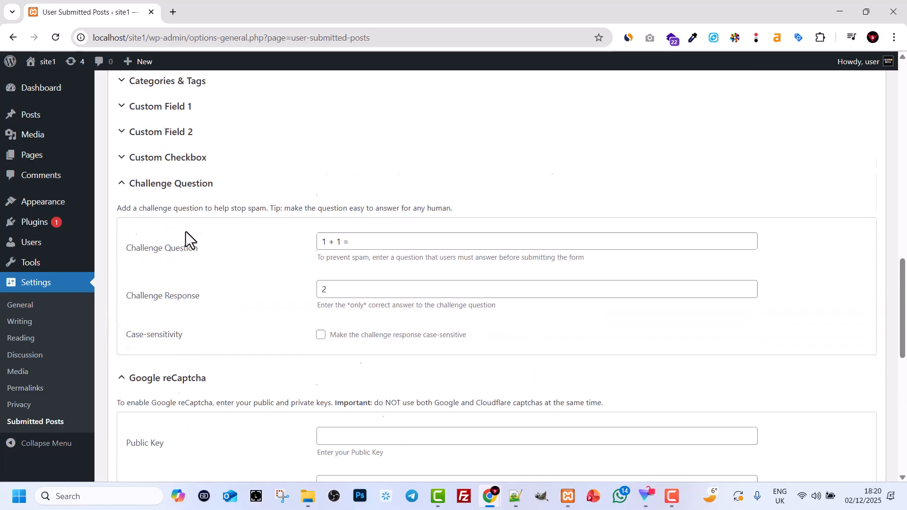
scroll(186, 234, "up", 11)
scroll(186, 226, "up", 4)
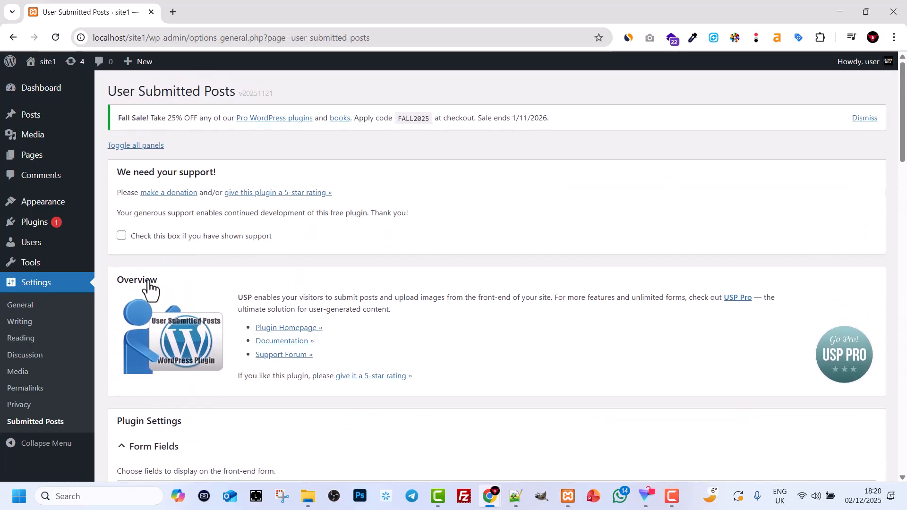
scroll(147, 287, "down", 4)
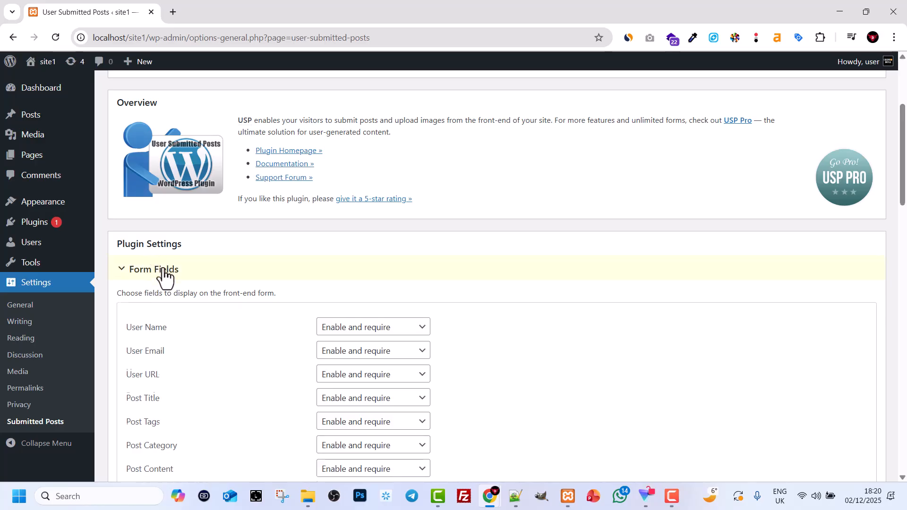
Collapse the Plugin Settings, expand the submit-post form instructions under Display the Form, and copy the [user-submitted-posts] shortcode.
left_click(164, 278)
left_click(153, 244)
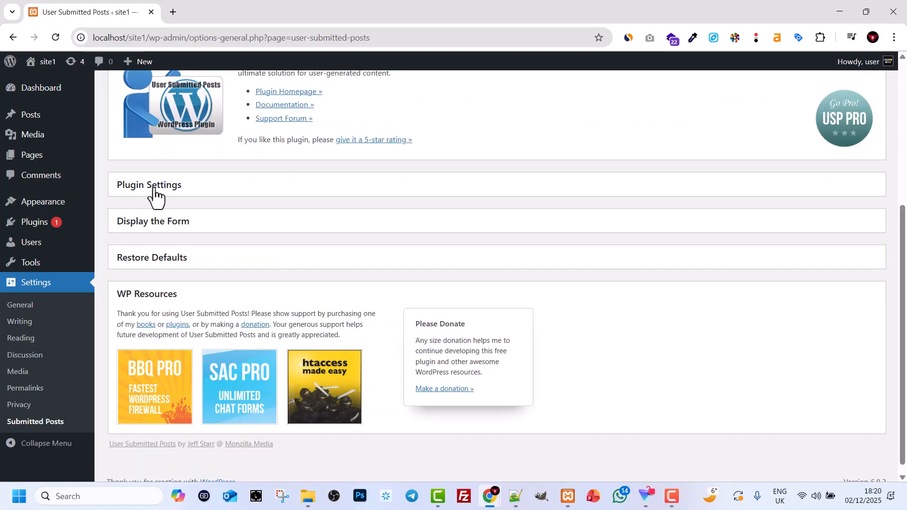
left_click(144, 222)
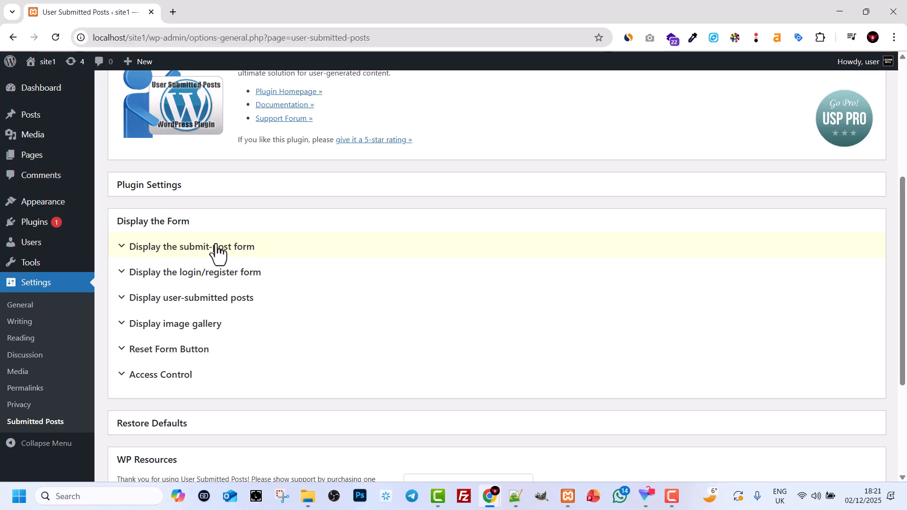
left_click(174, 254)
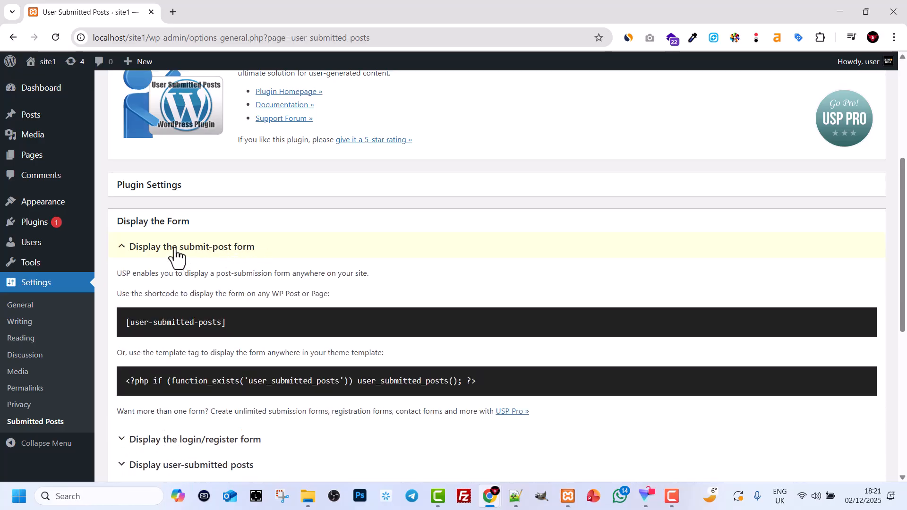
scroll(121, 330, "down", 1)
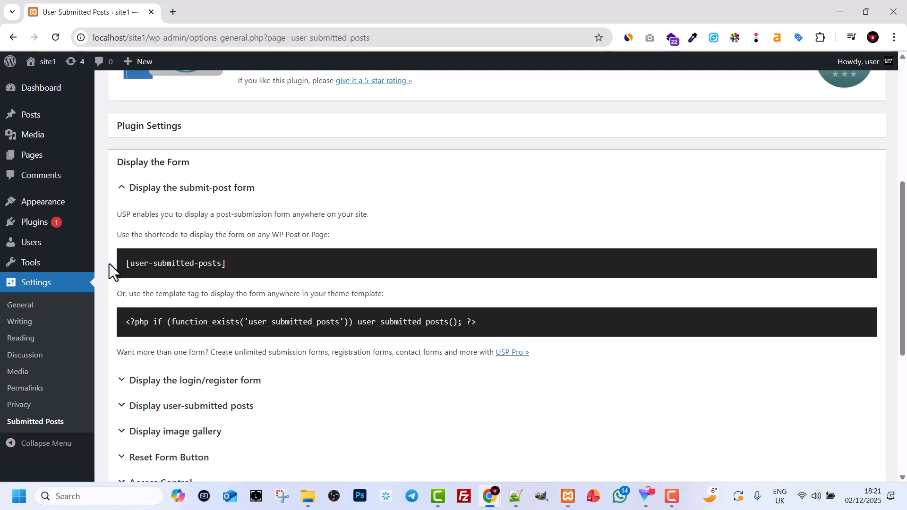
left_click_drag(123, 267, 219, 263)
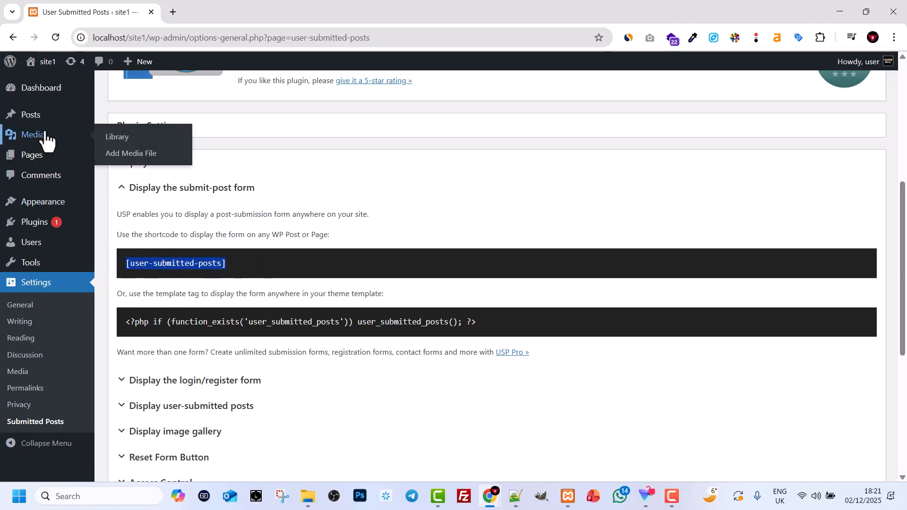
Create a new page without a starter pattern and title it "Submit Post".
mouse_move(42, 163)
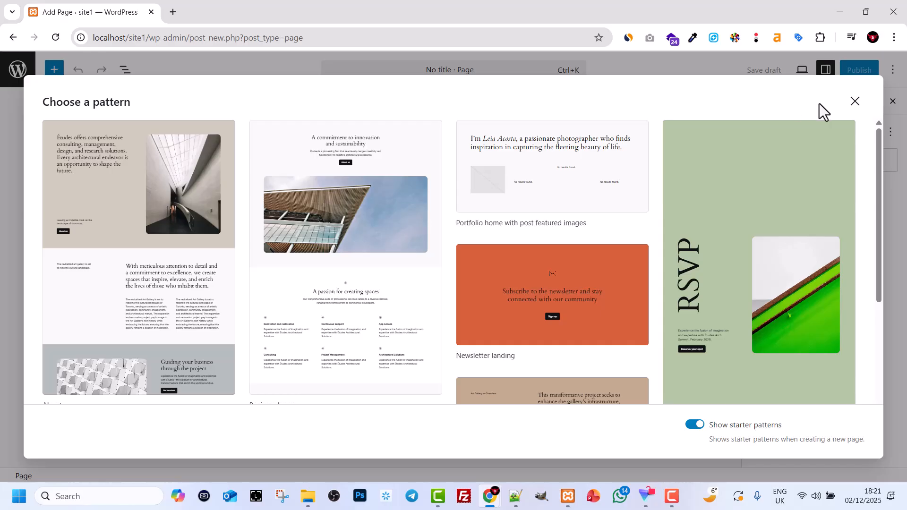
left_click(856, 101)
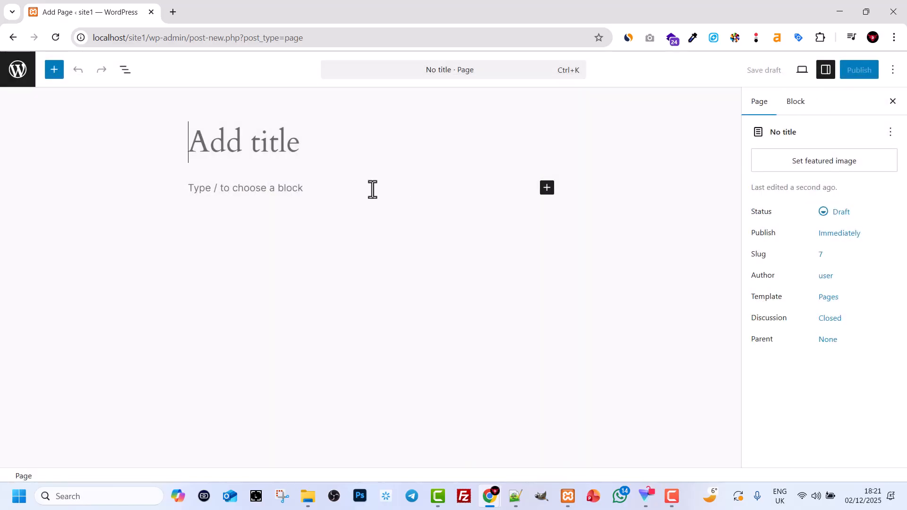
type("Su")
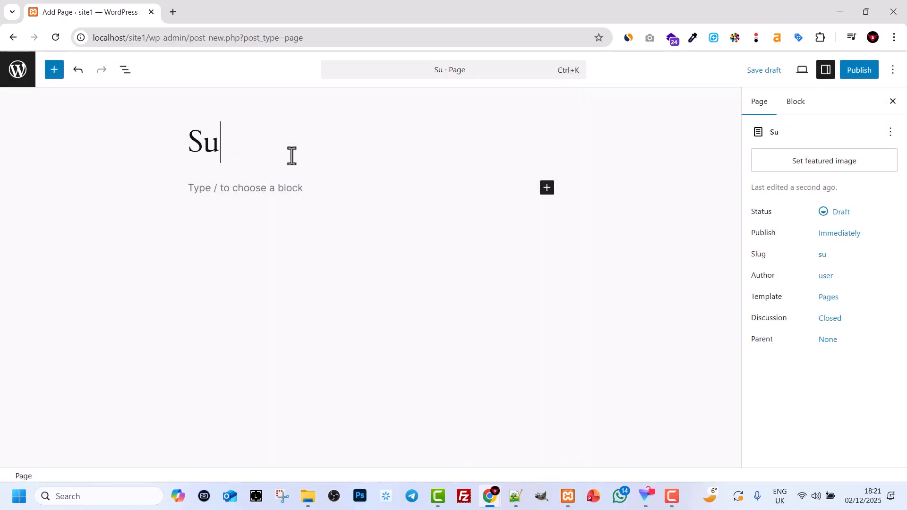
type("bmit Post")
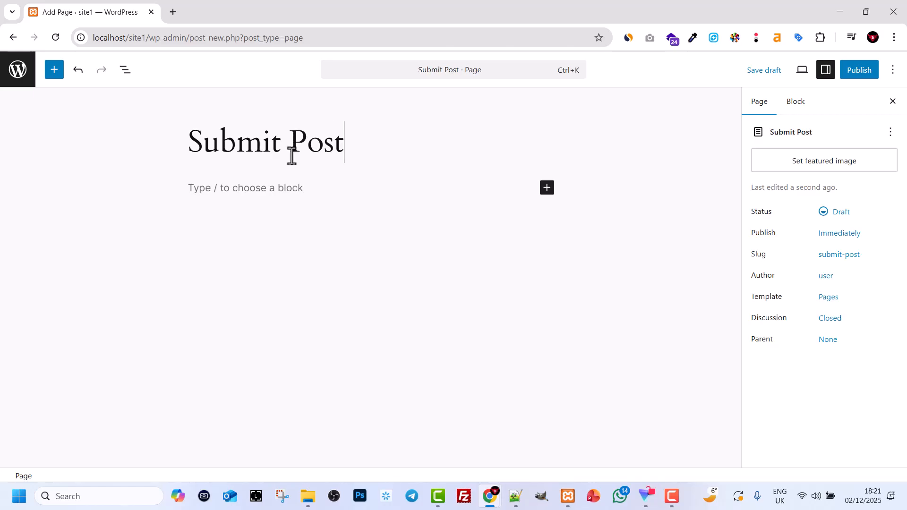
left_click(243, 193)
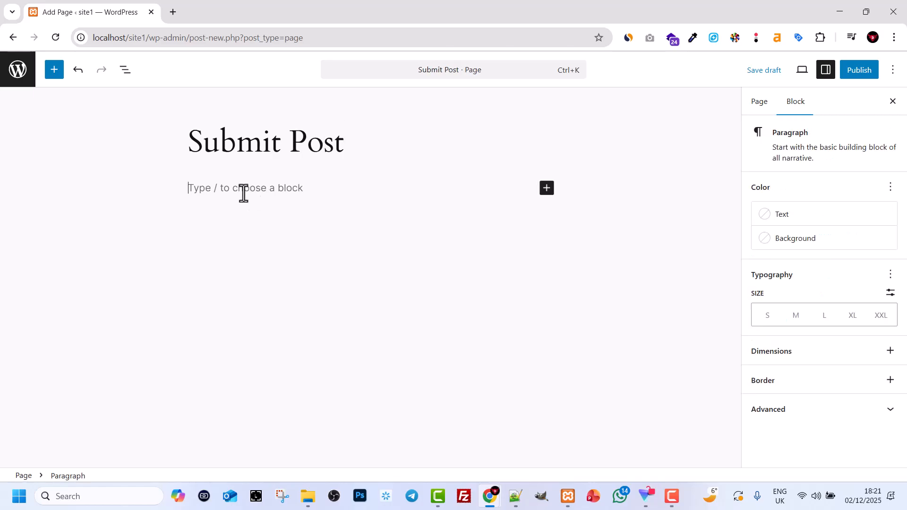
type("[user-submitted-posts]")
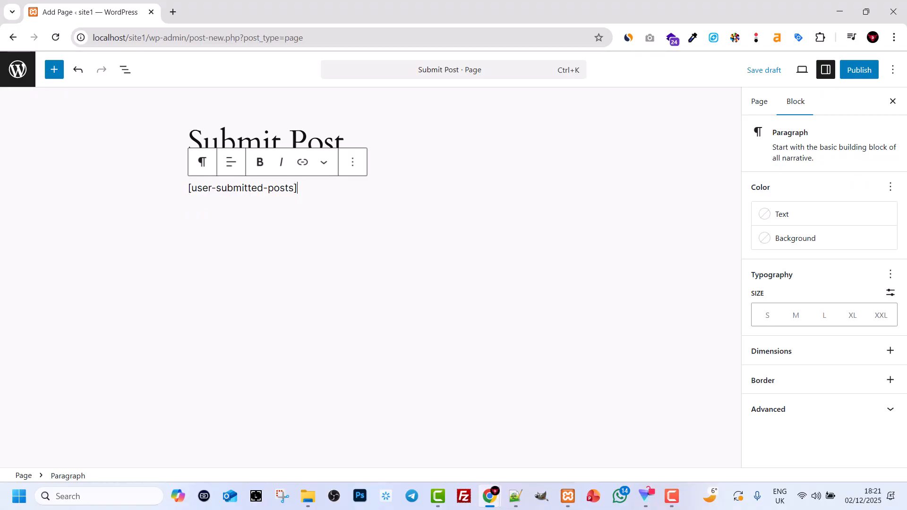
key("ctrl+a")
key("ctrl+c")
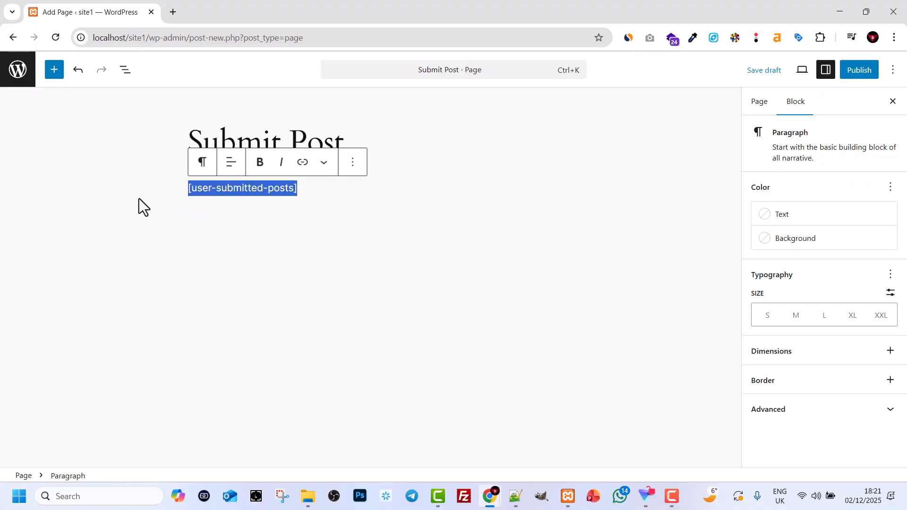
key("BackSpace")
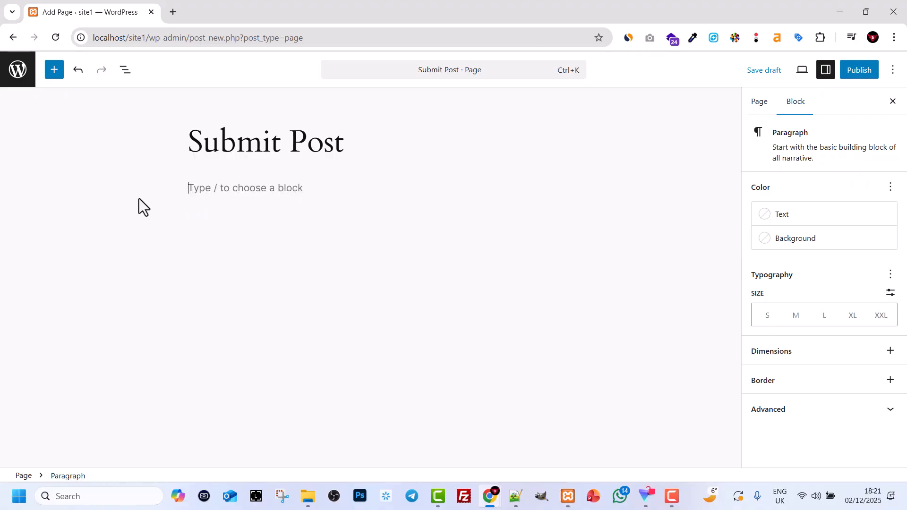
Find the Shortcode block by searching for "short", add it to the page and fill it with [user-submitted-posts].
left_click(54, 73)
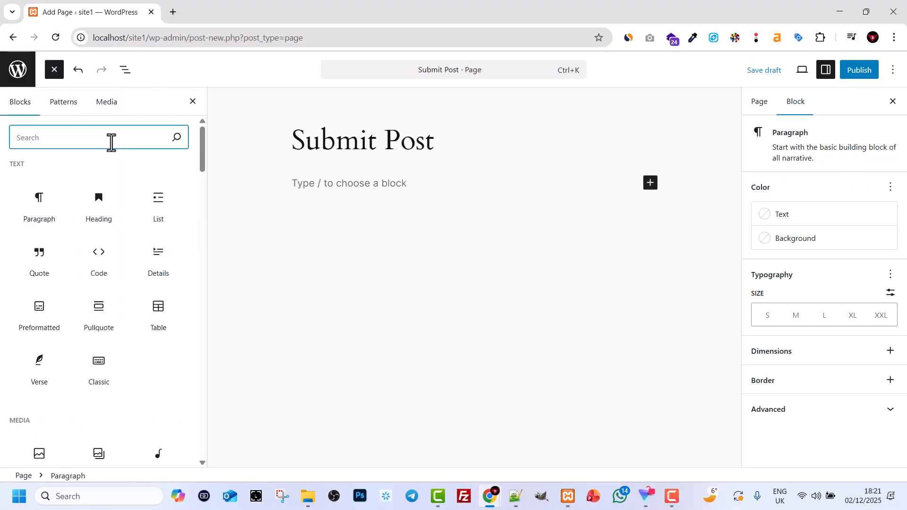
type("short")
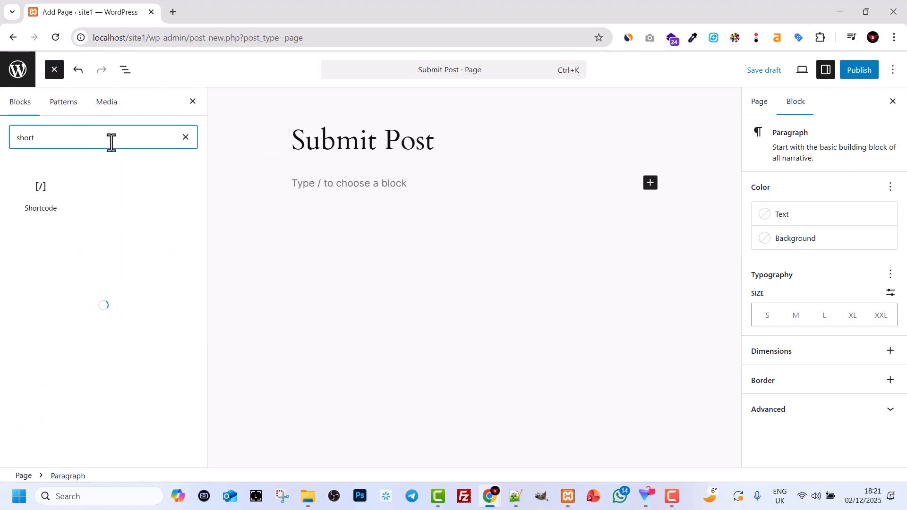
left_click(51, 192)
left_click(343, 228)
key("ctrl+v")
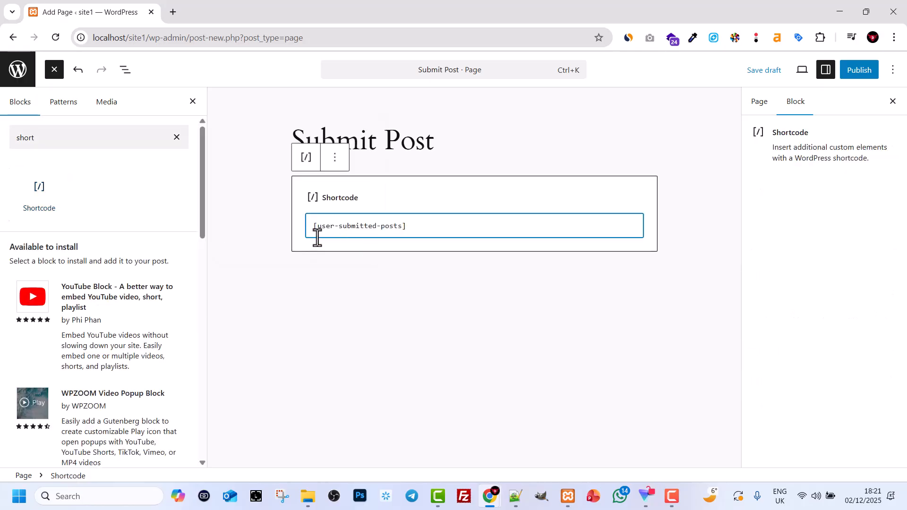
left_click(191, 103)
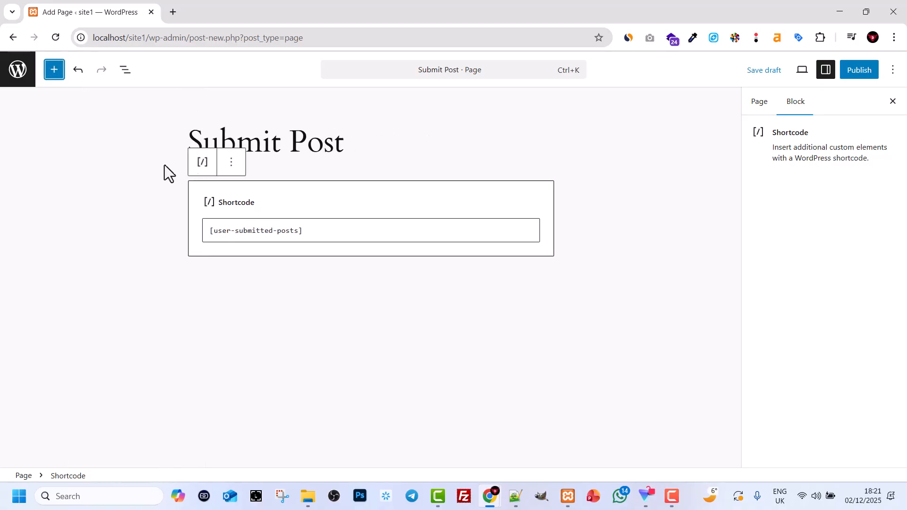
Publish the Submit Post page and view it on the front end of the site.
left_click(863, 71)
left_click(871, 73)
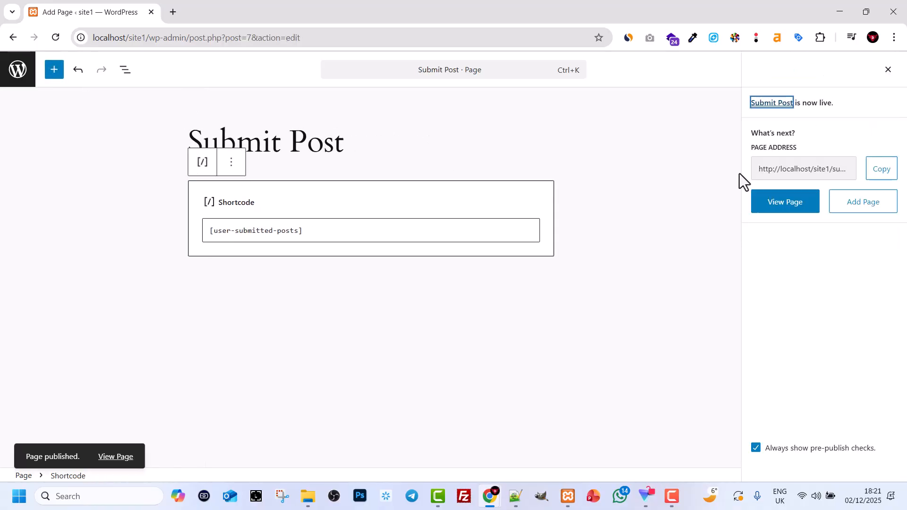
left_click(772, 208)
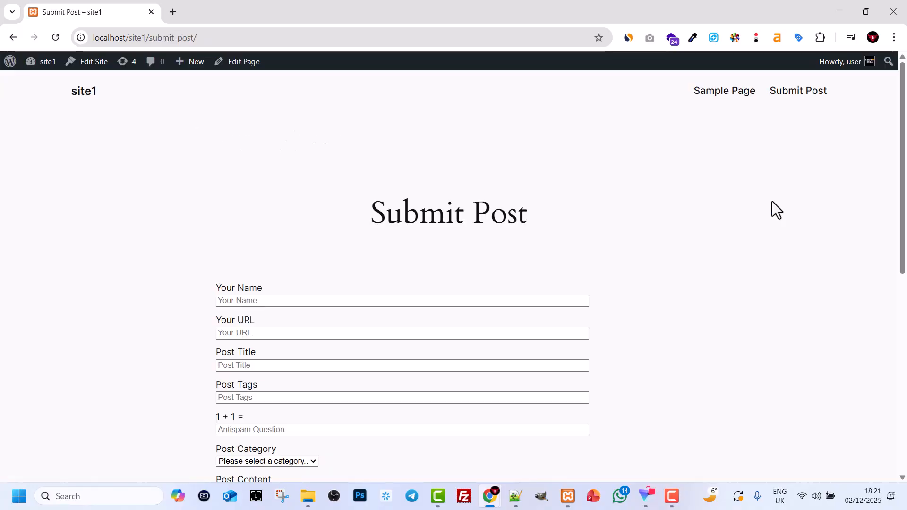
Look through the fields of the front-end submission form, from Your Name down to Post Content.
scroll(333, 226, "down", 4)
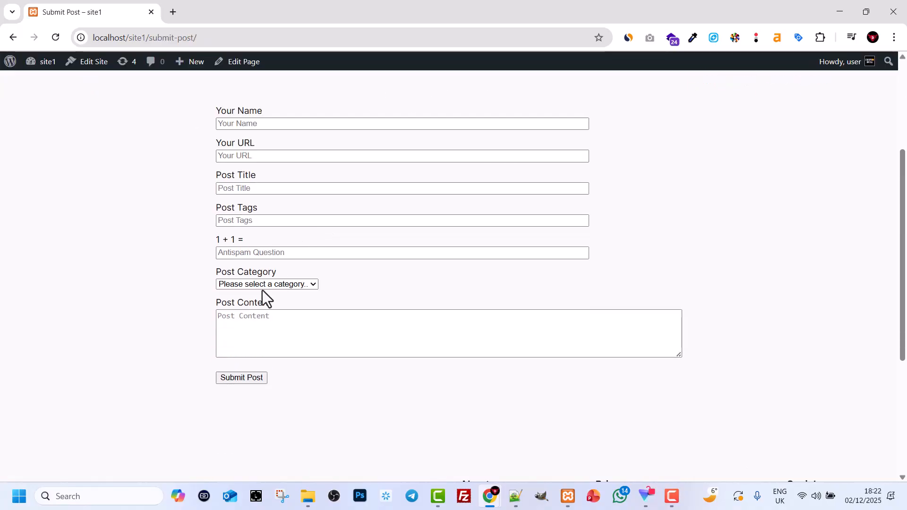
scroll(222, 264, "up", 2)
scroll(193, 261, "down", 1)
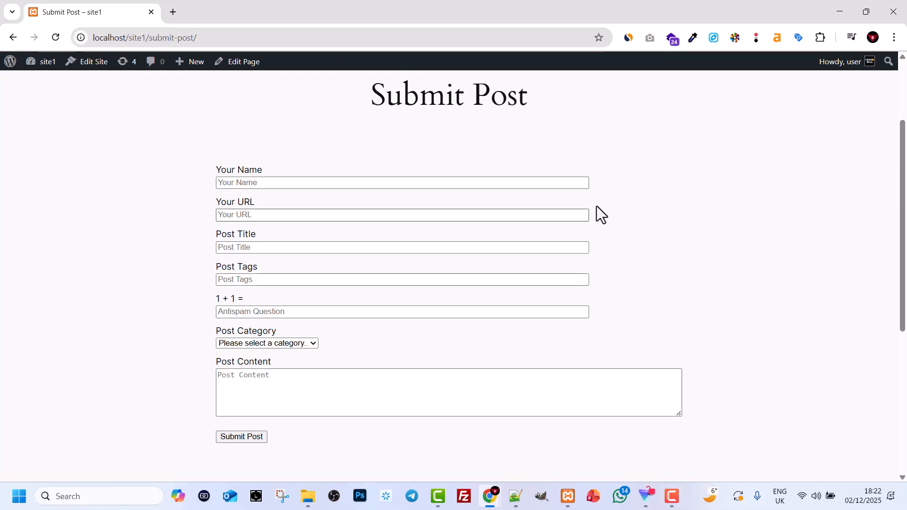
scroll(600, 175, "up", 3)
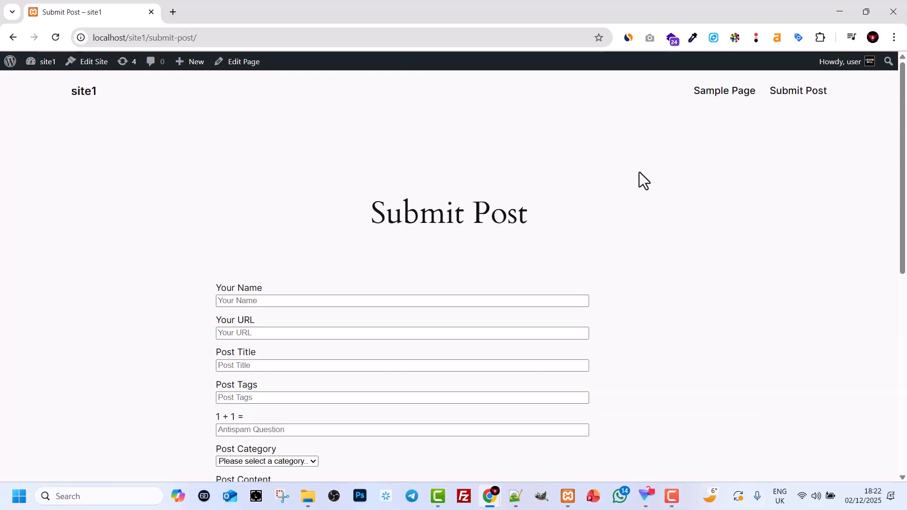
scroll(361, 189, "down", 3)
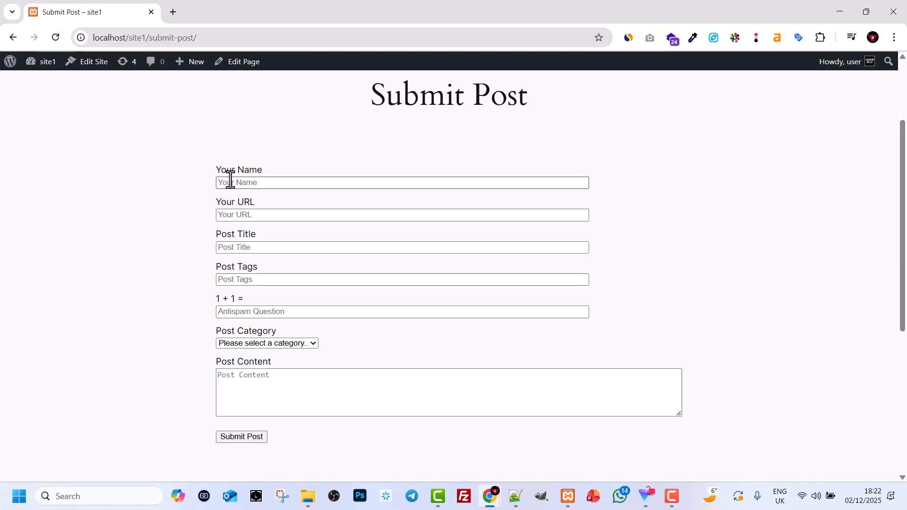
left_click(230, 179)
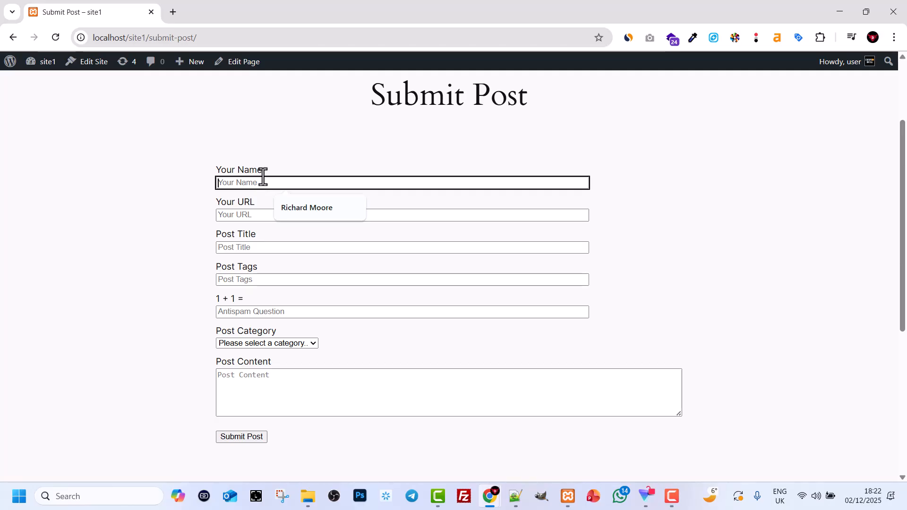
left_click_drag(214, 167, 257, 160)
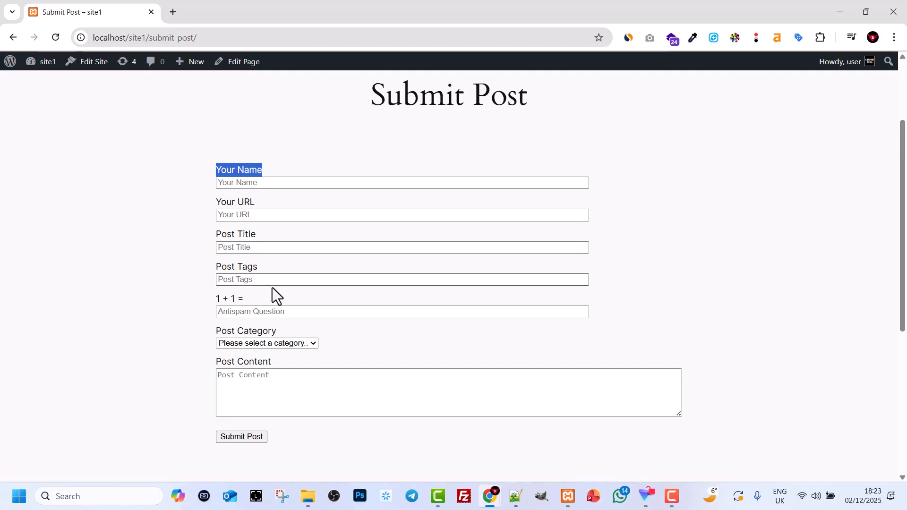
Open the site dashboard in a new browser tab and expand the Form Fields section of the Submitted Posts plugin settings.
middle_click(43, 66)
left_click(202, 13)
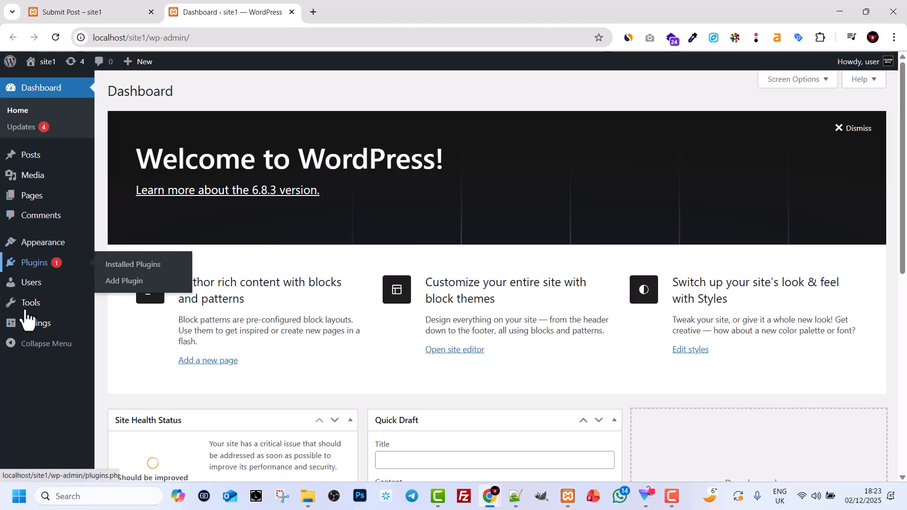
mouse_move(36, 326)
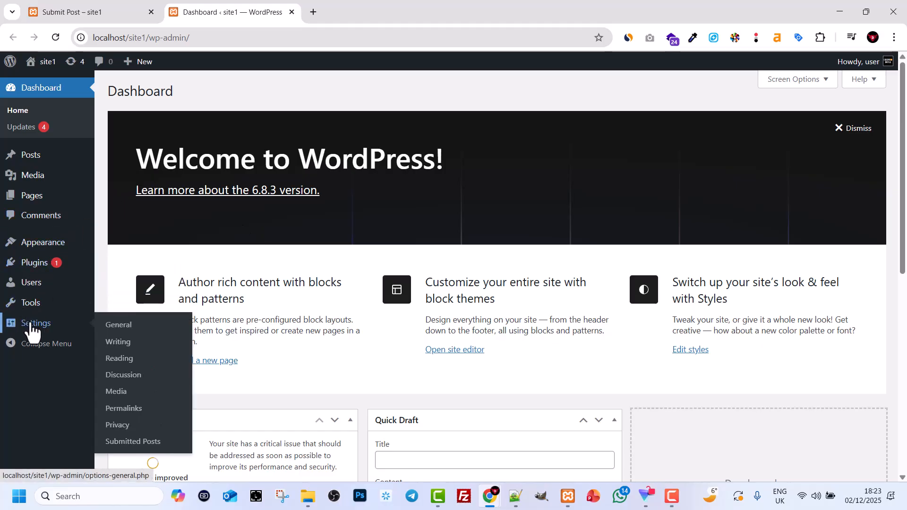
left_click(126, 444)
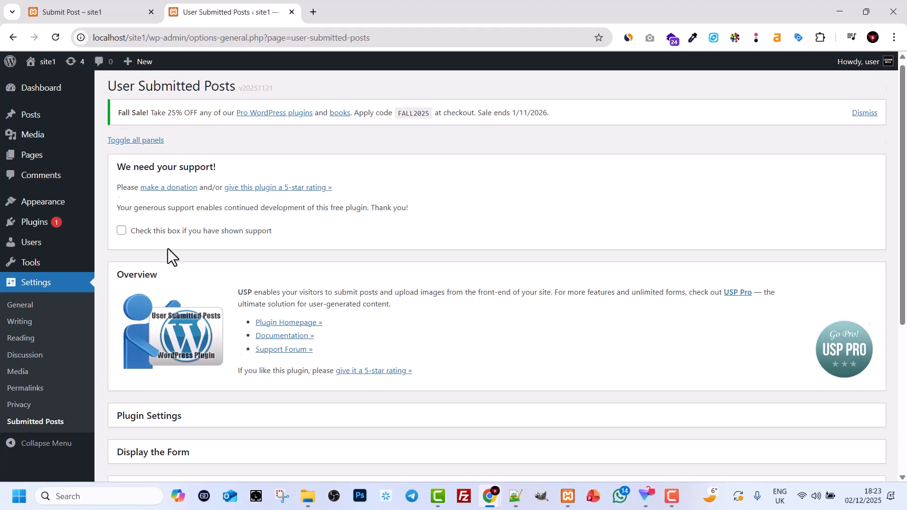
scroll(169, 250, "down", 5)
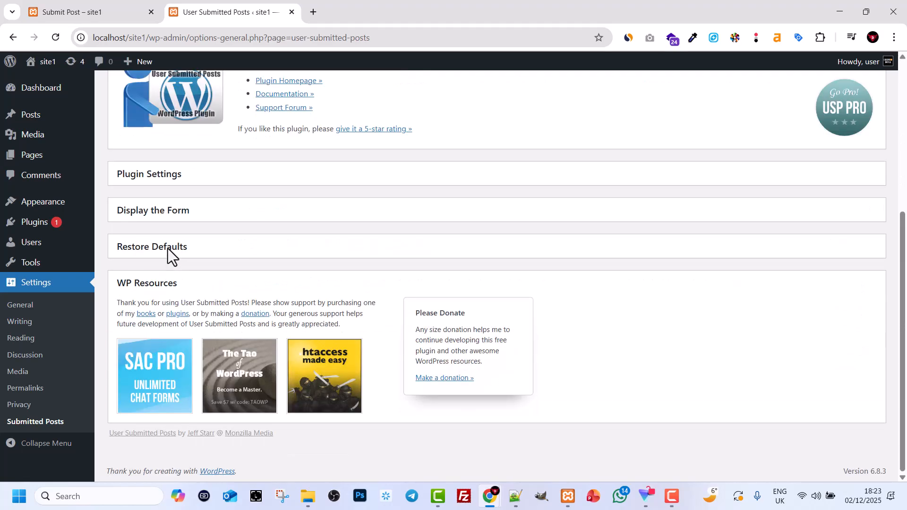
left_click(123, 185)
left_click(141, 206)
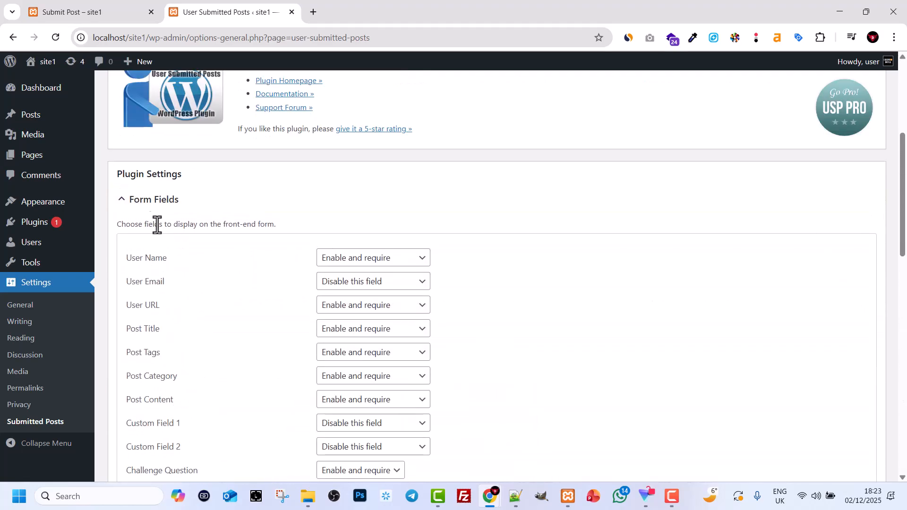
Set the User Name form field to "Disable this field" and save all changes to the plugin settings.
left_click(399, 260)
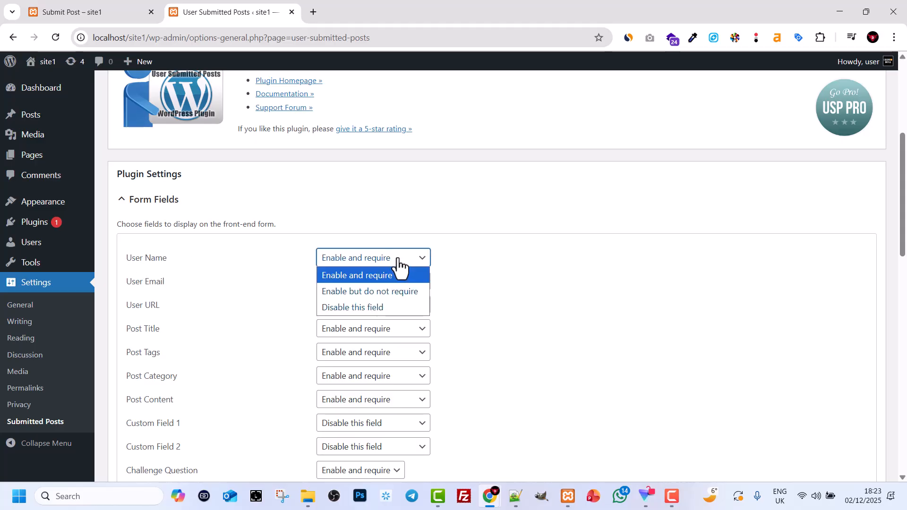
left_click(348, 307)
scroll(283, 302, "down", 15)
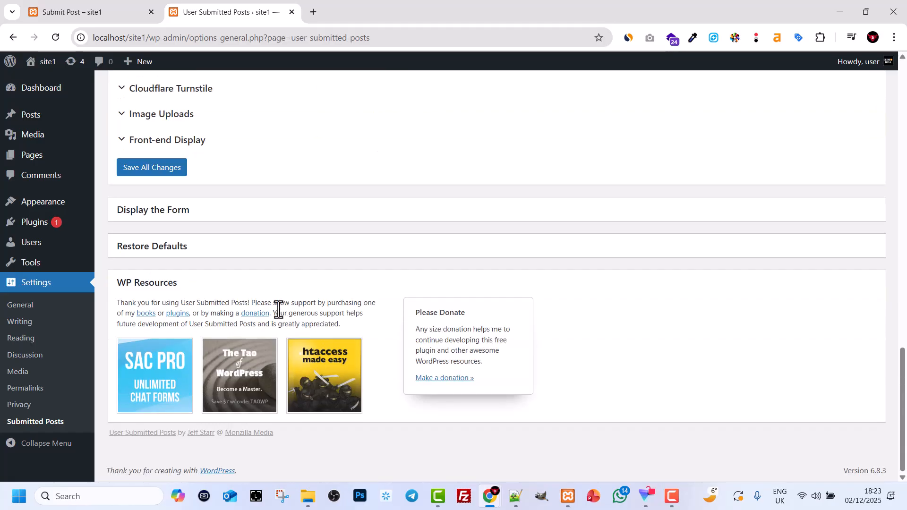
left_click(158, 170)
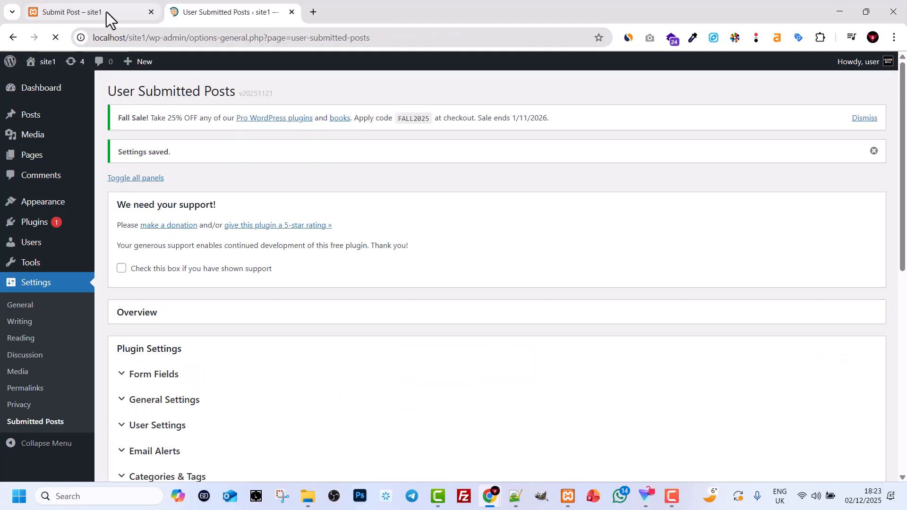
Reload the front-end Submit Post page and check which field comes first in the submission form.
left_click(106, 12)
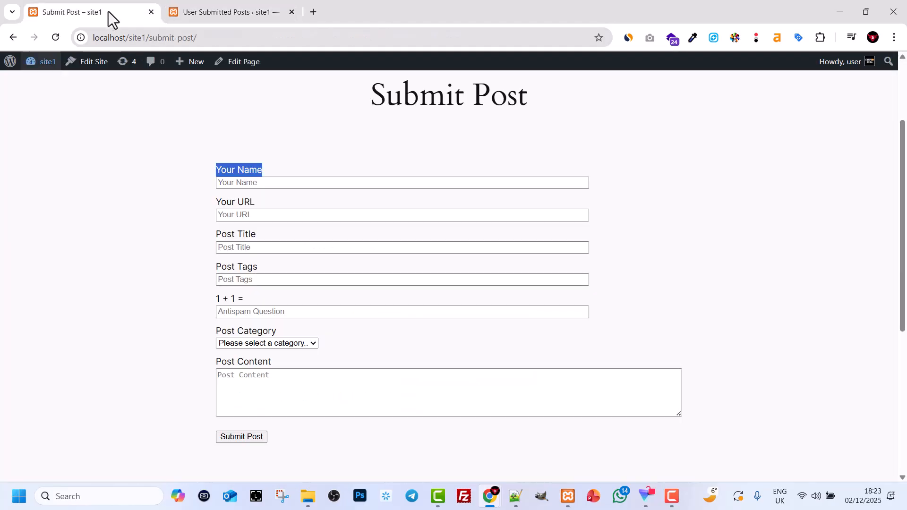
left_click(228, 171)
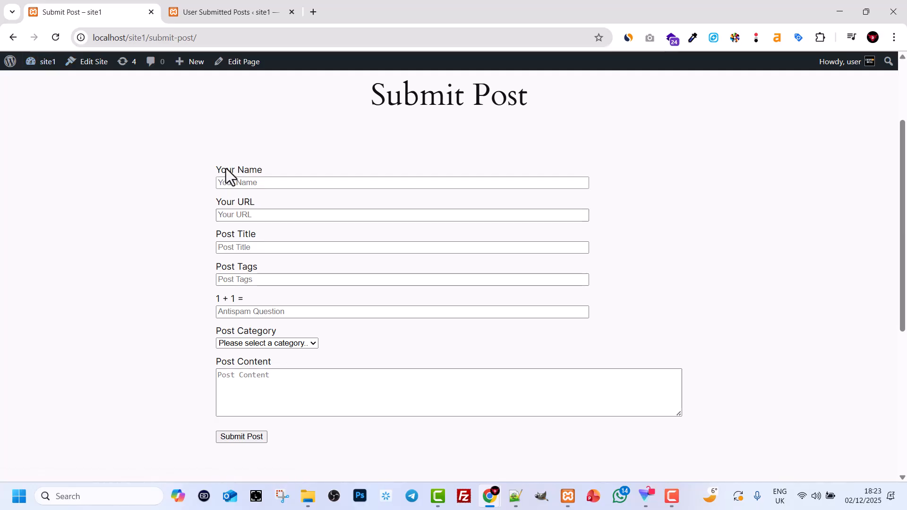
left_click(58, 40)
left_click_drag(219, 170, 257, 170)
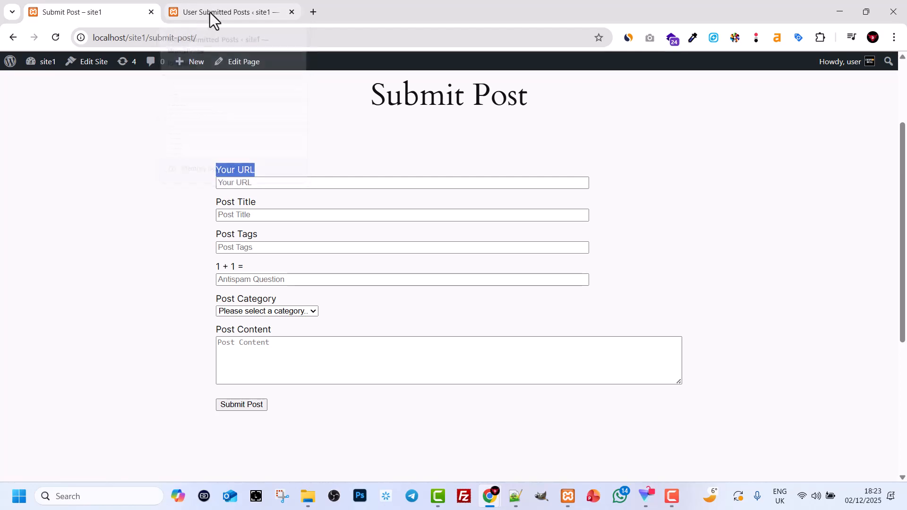
scroll(146, 192, "up", 3)
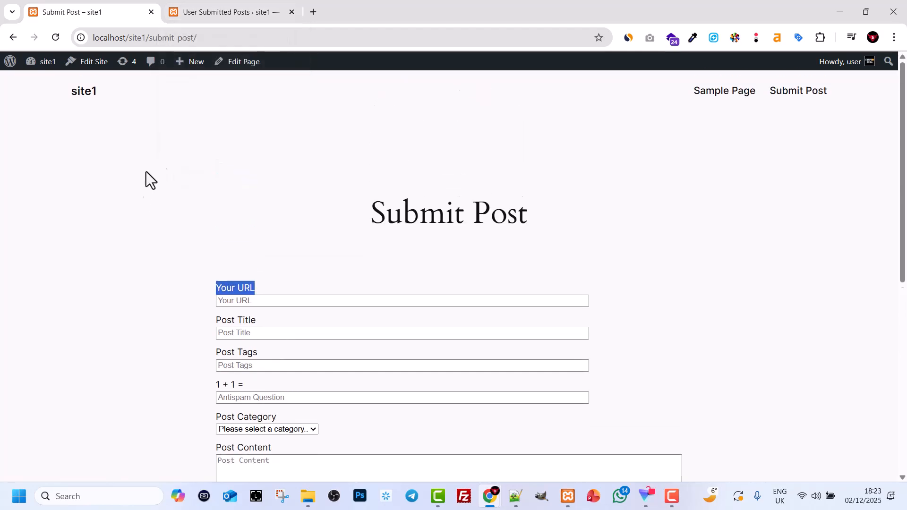
Reopen the Submitted Posts plugin settings and copy the login/register form shortcode [usp-login-form] from the Display the Form section.
left_click(228, 7)
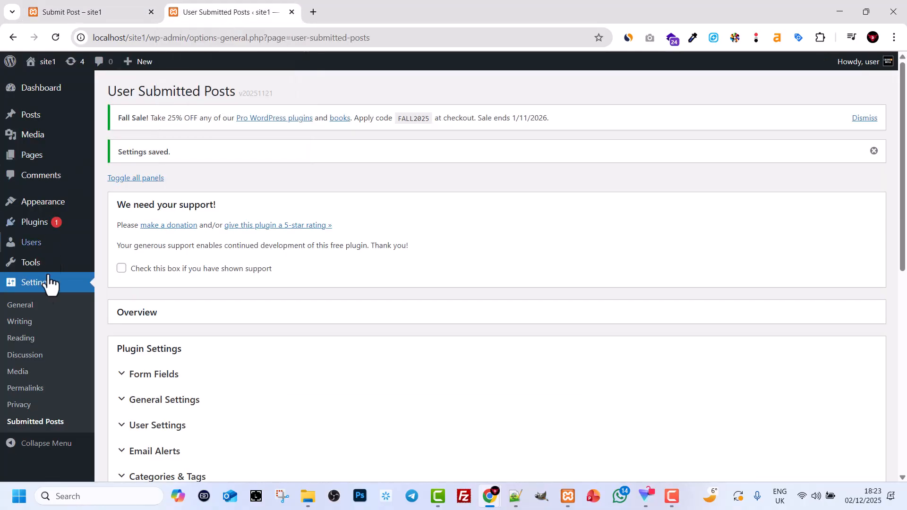
left_click(20, 423)
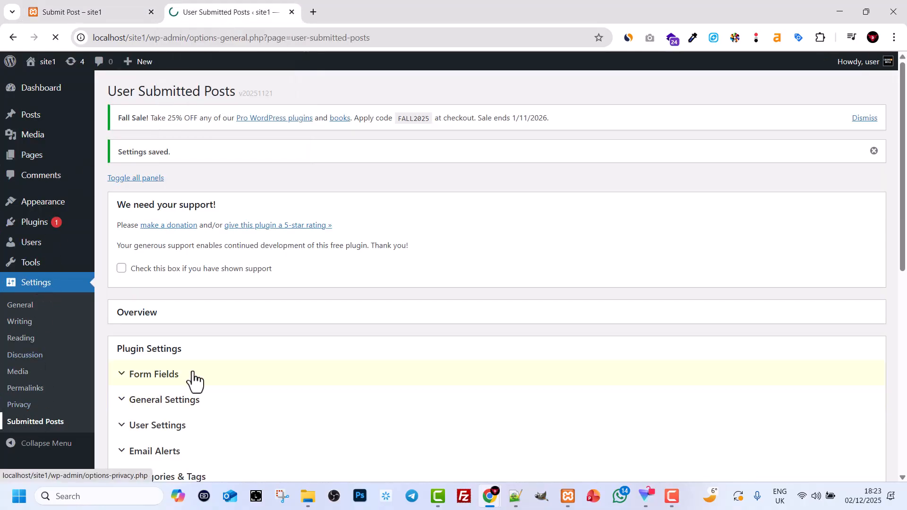
scroll(123, 292, "down", 1)
scroll(123, 299, "down", 3)
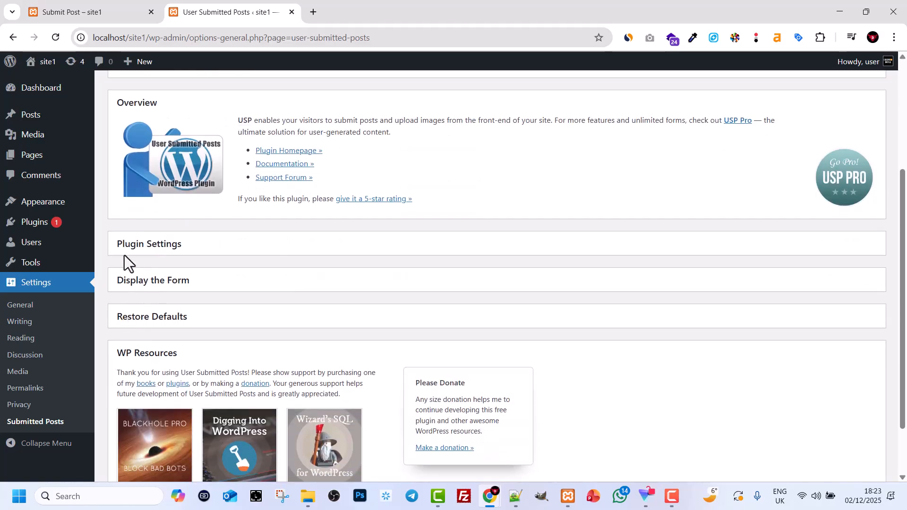
left_click(138, 284)
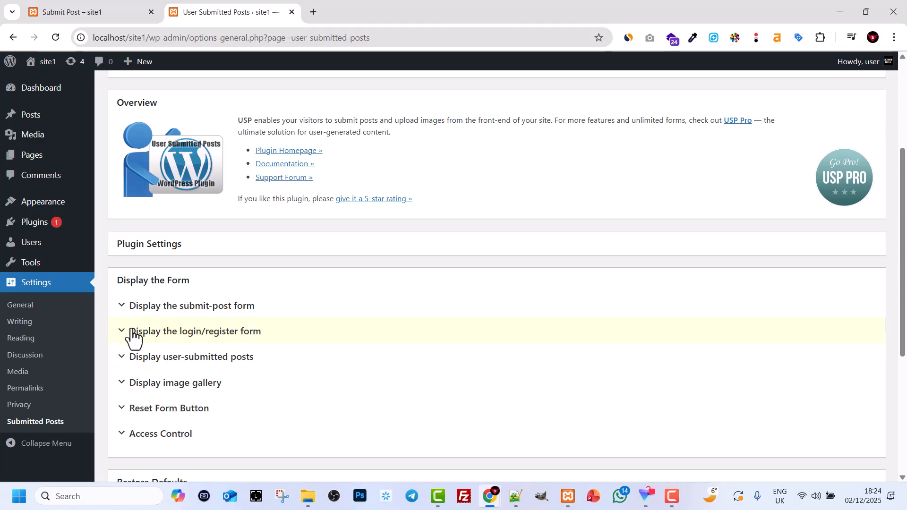
left_click(188, 333)
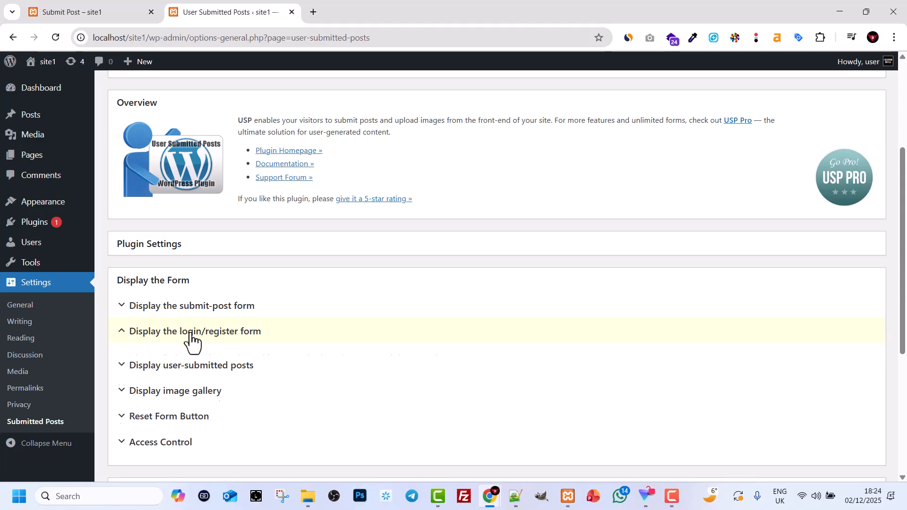
scroll(156, 373, "down", 1)
left_click_drag(122, 347, 203, 347)
key("ctrl+c")
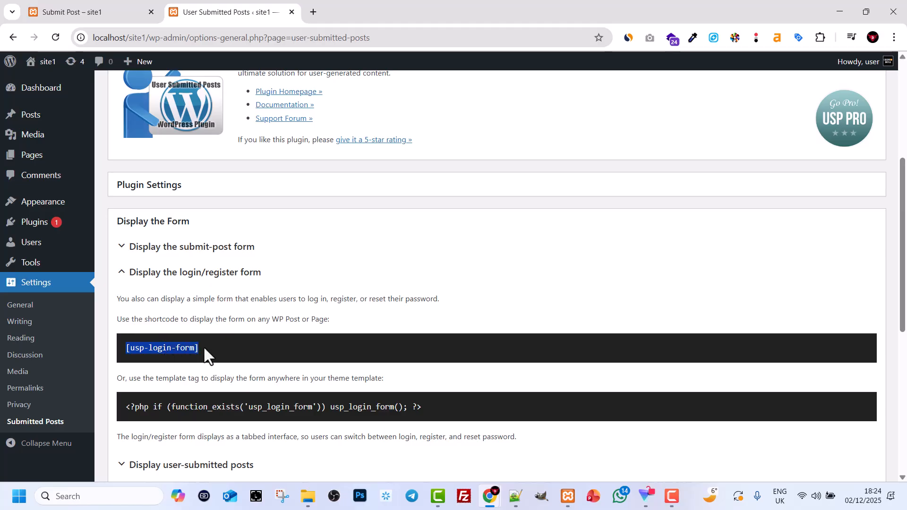
Create a new page in a separate browser tab and title it Login.
mouse_move(47, 159)
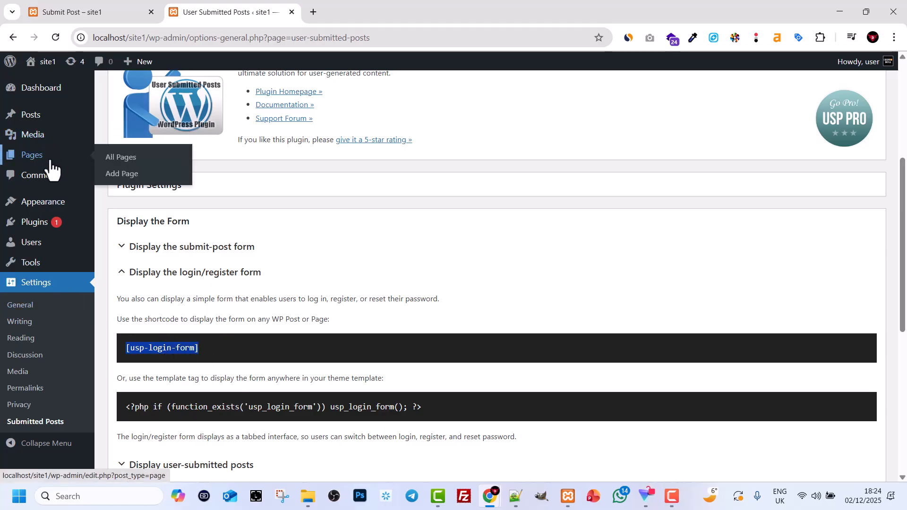
middle_click(122, 175)
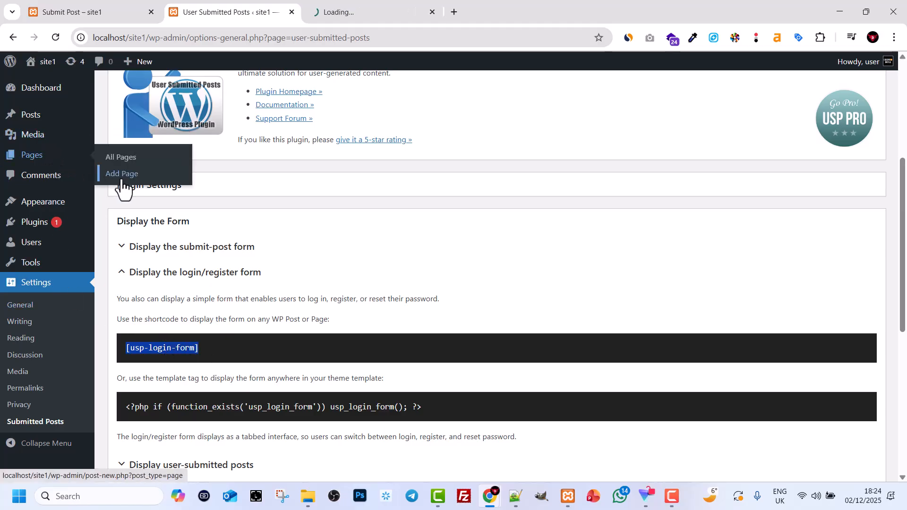
left_click(403, 10)
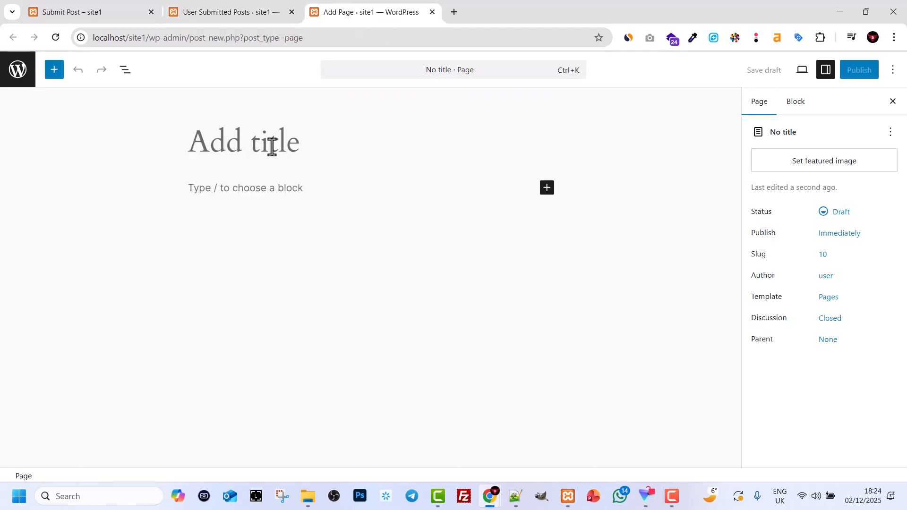
type("Login")
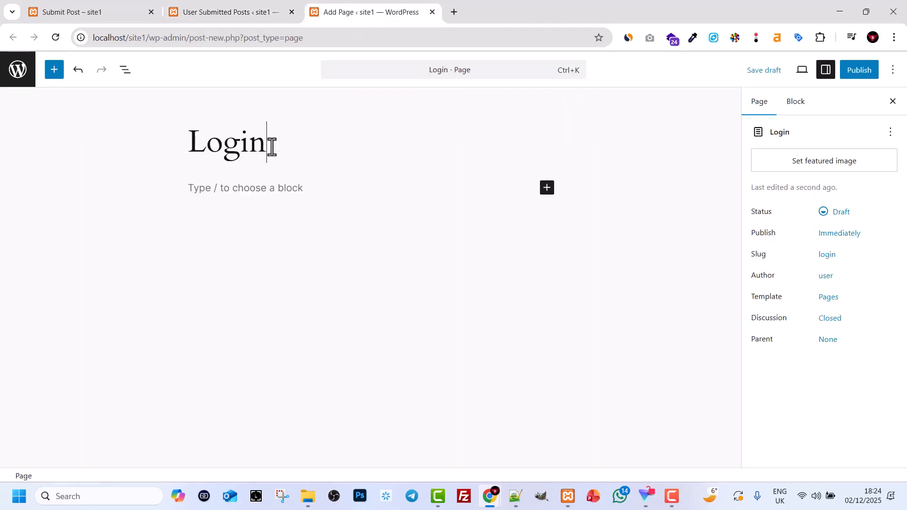
Insert a Shortcode block below the Login title and paste [usp-login-form] into it.
left_click(215, 192)
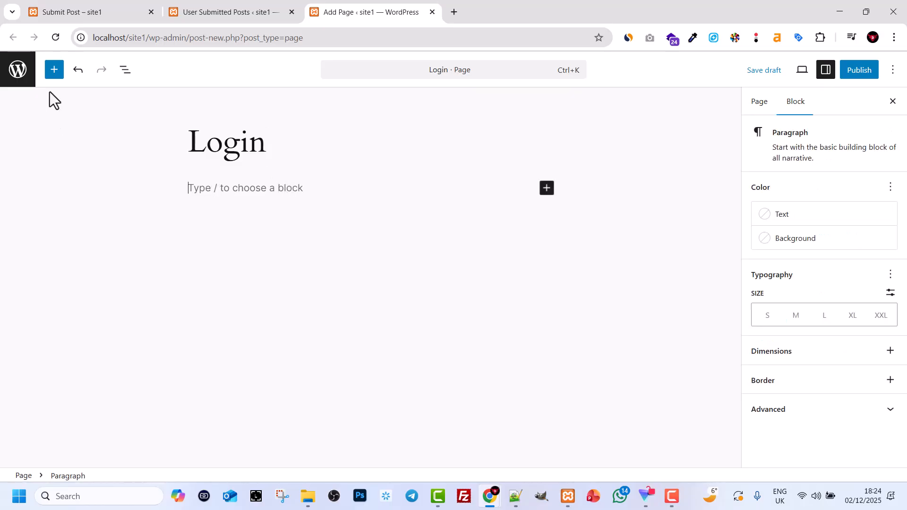
left_click(55, 71)
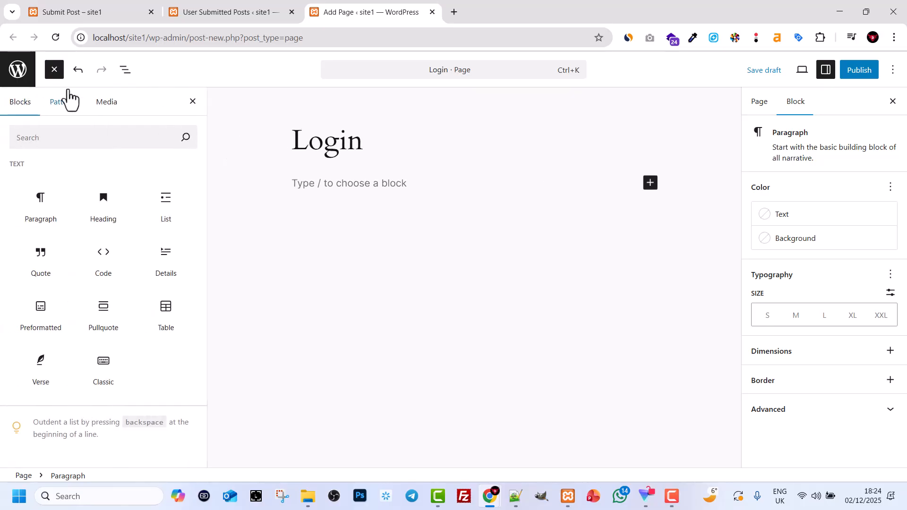
double_click(81, 136)
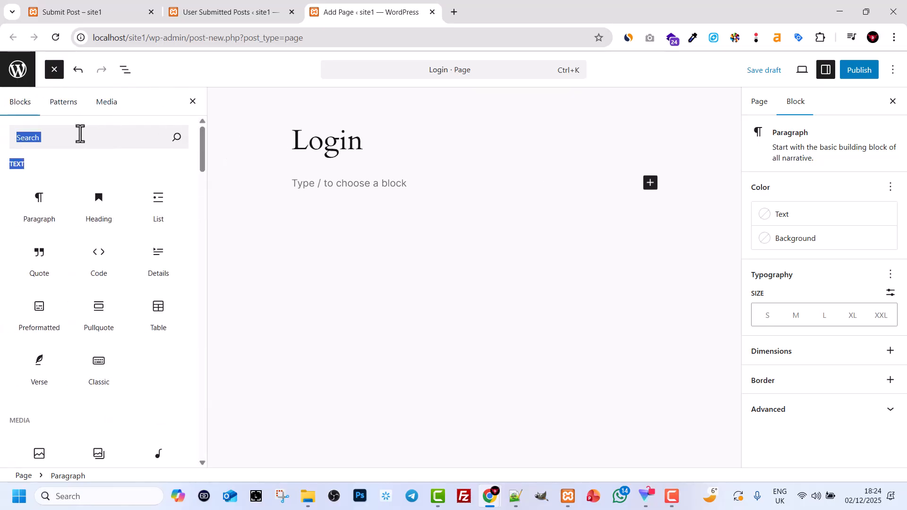
left_click(80, 133)
type("shor")
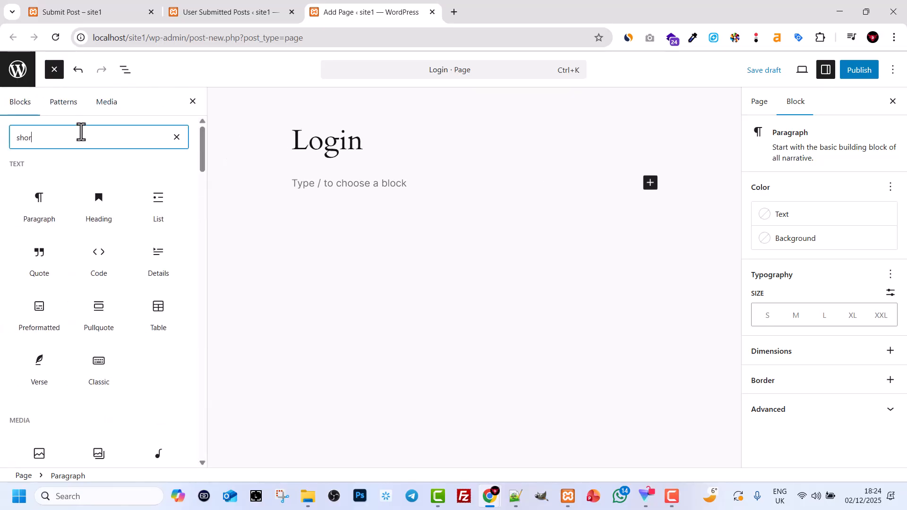
type("t")
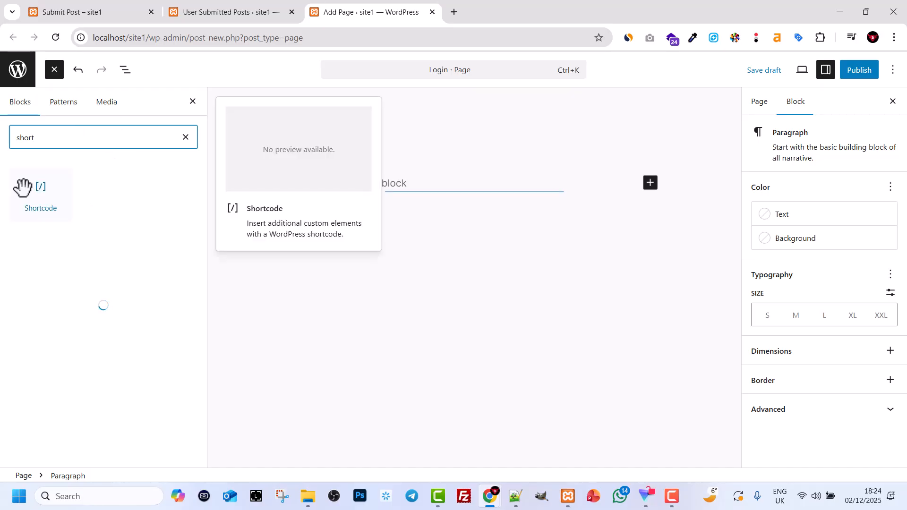
left_click(50, 191)
left_click(353, 226)
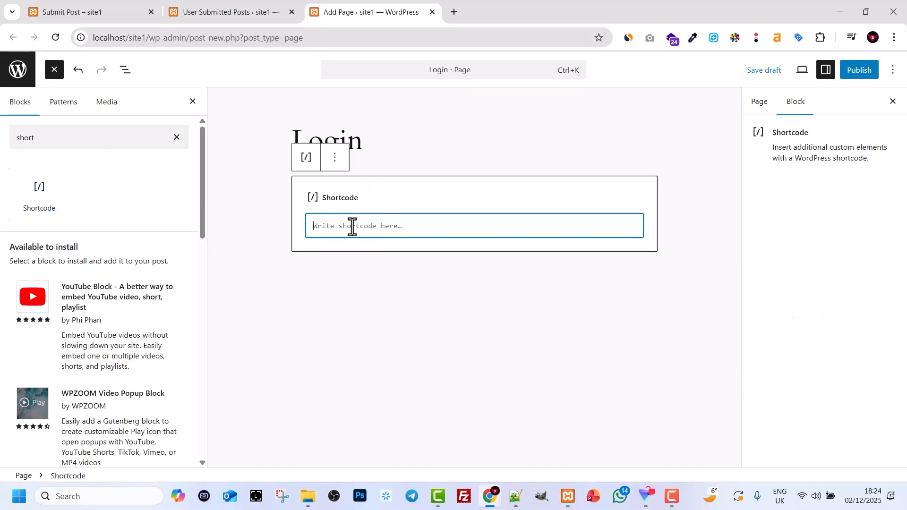
key("ctrl+v")
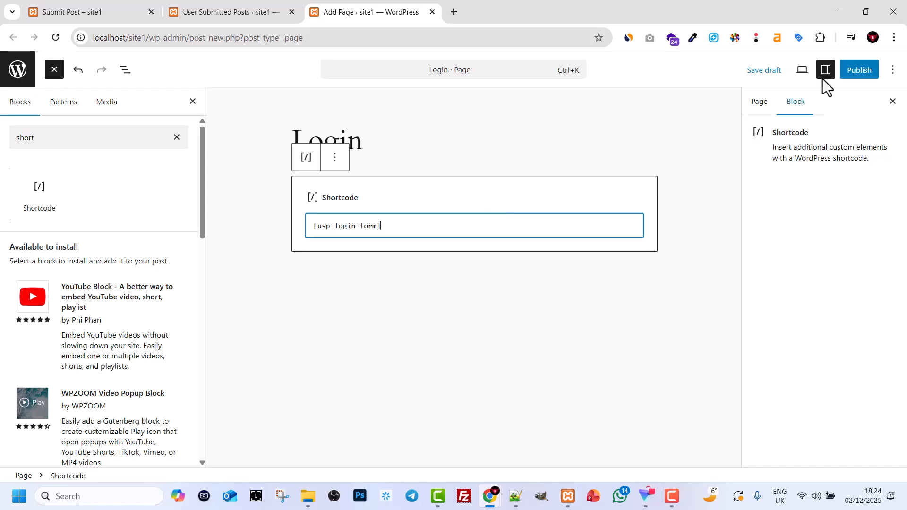
Publish the Login page and view it on the front end of the site.
left_click(858, 71)
left_click(851, 70)
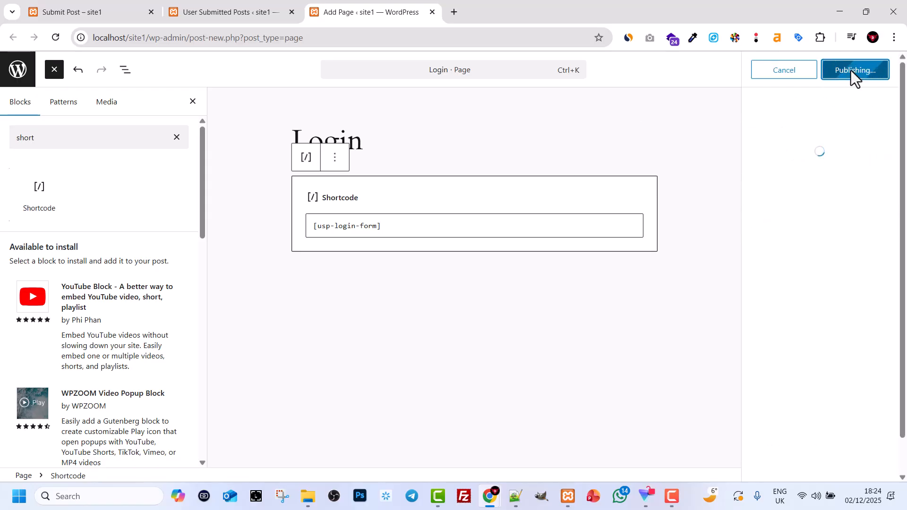
left_click(768, 207)
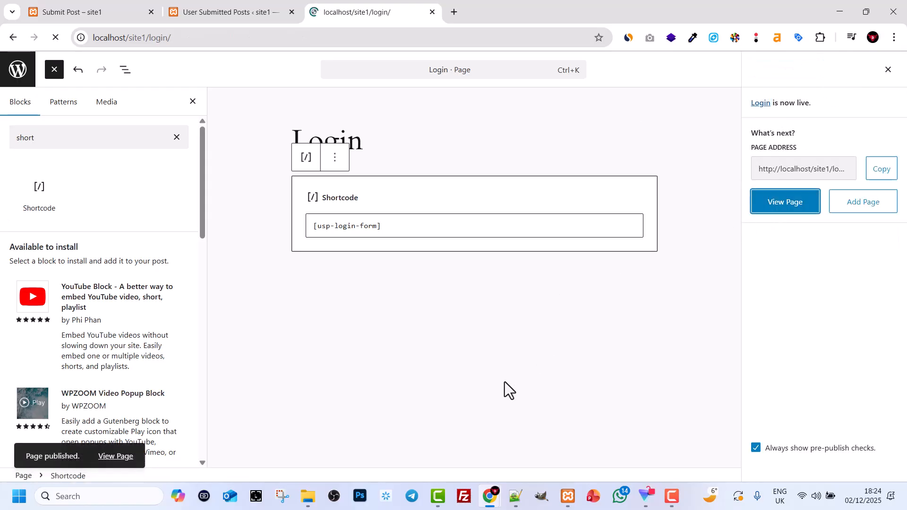
scroll(325, 372, "down", 2)
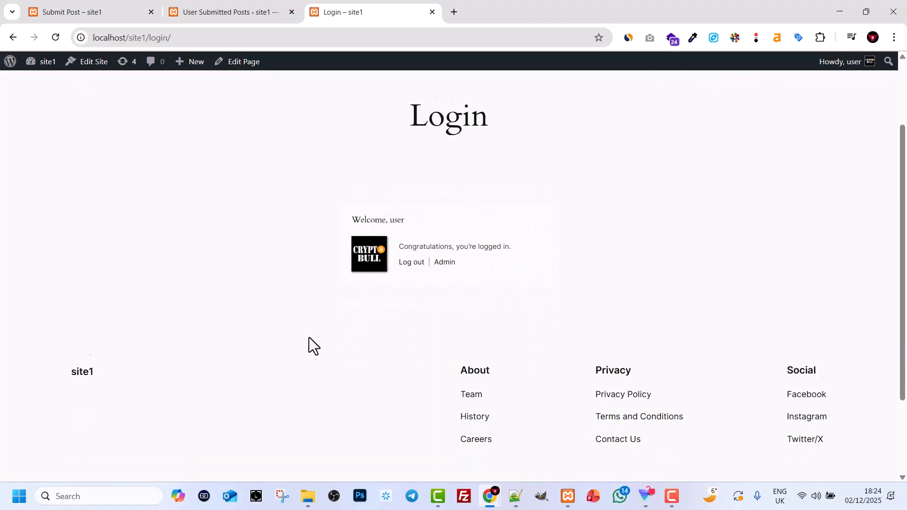
scroll(320, 222, "up", 3)
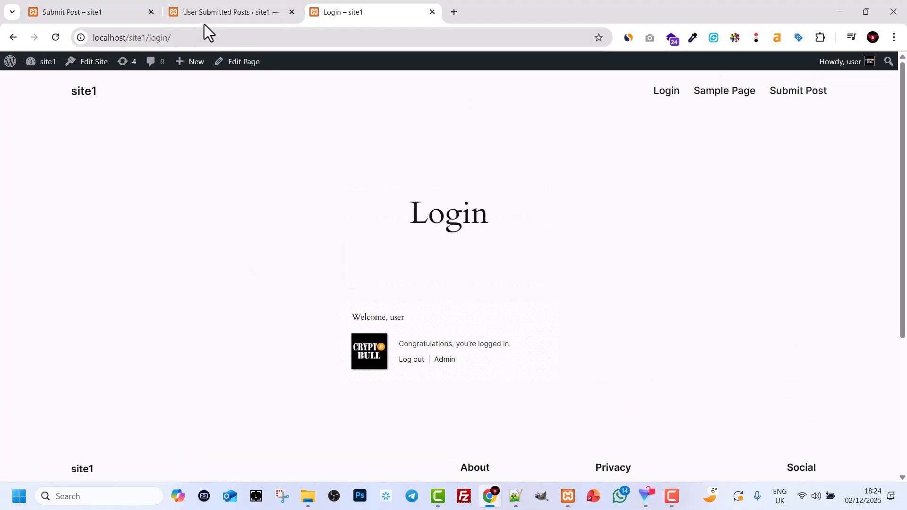
Check the Login page as a logged-out visitor by opening its URL in an incognito window, and close that window.
left_click(206, 34)
key("ctrl+c")
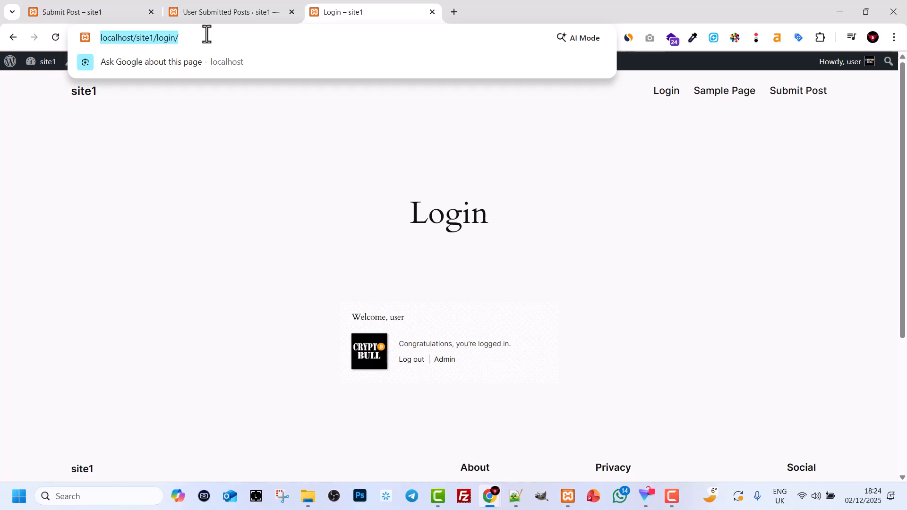
left_click(894, 37)
left_click(753, 124)
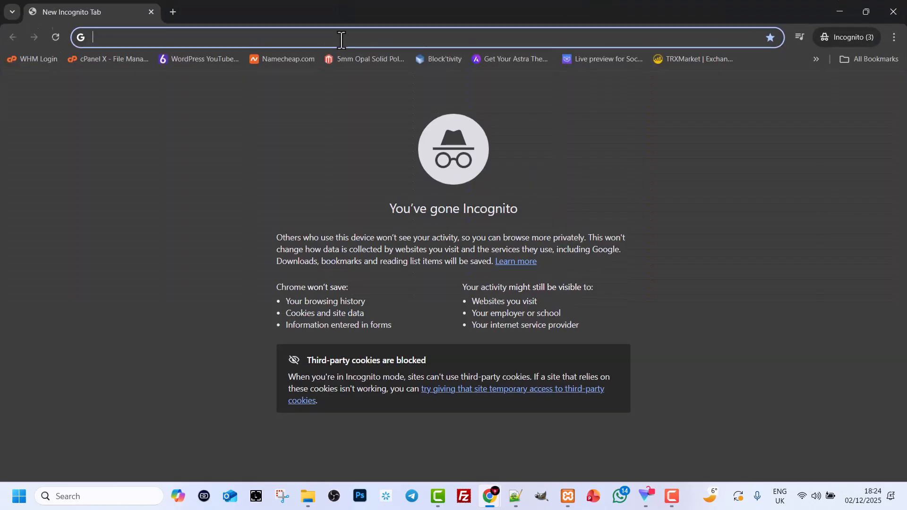
key("ctrl+v")
key("Return")
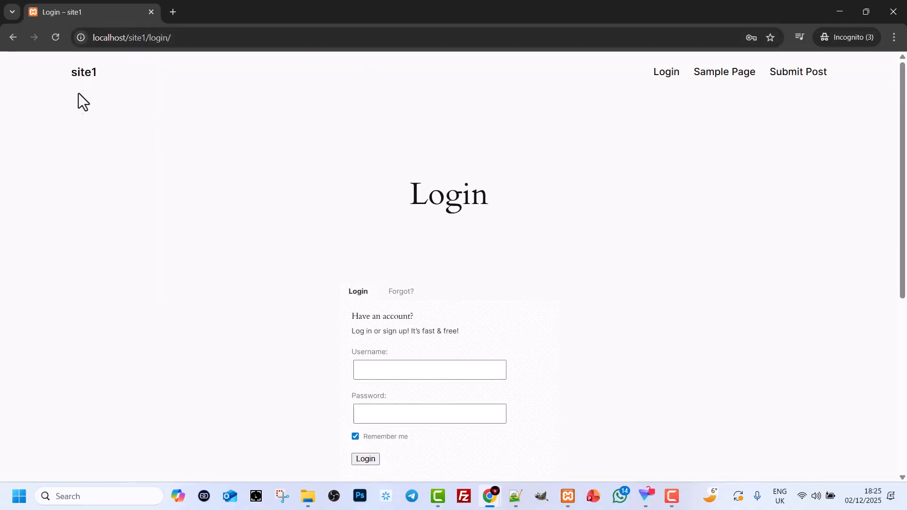
scroll(361, 292, "down", 2)
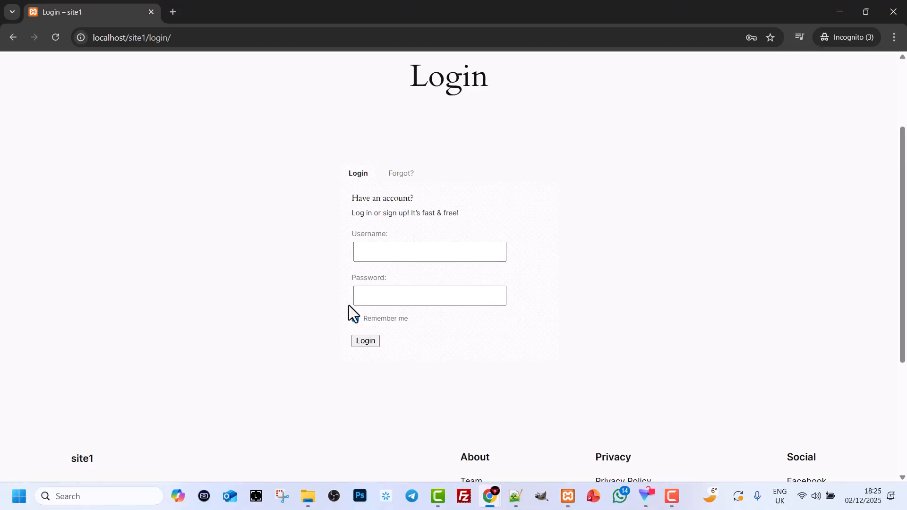
scroll(349, 305, "up", 2)
scroll(324, 381, "down", 1)
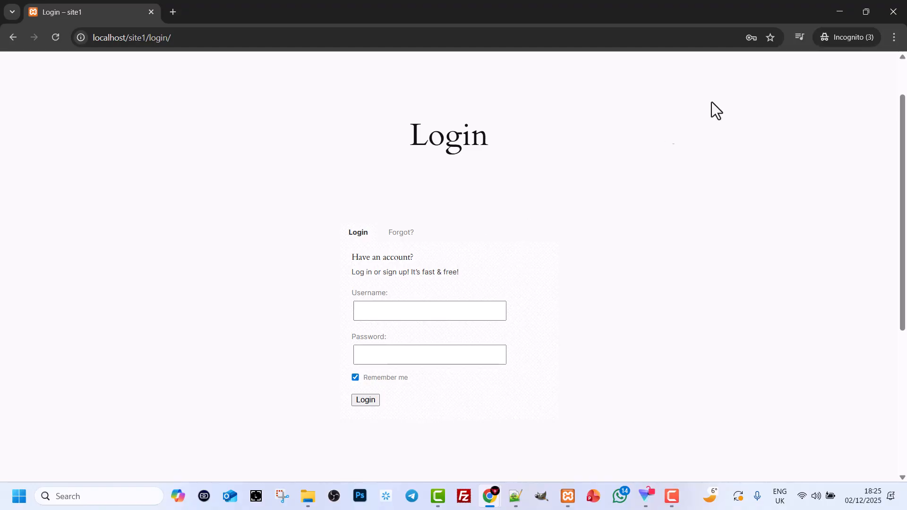
left_click(893, 14)
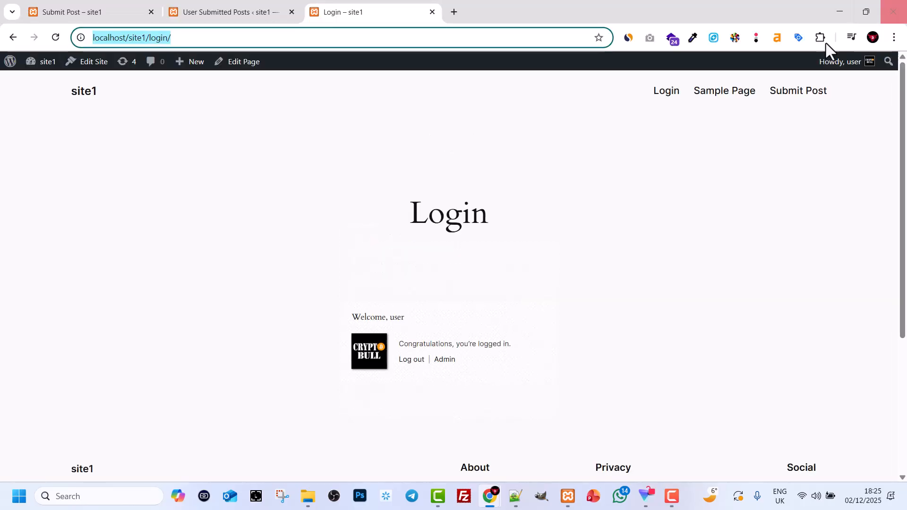
Return to the Submitted Posts plugin settings and look through the Plugin Settings and Display the Form sections.
left_click(238, 10)
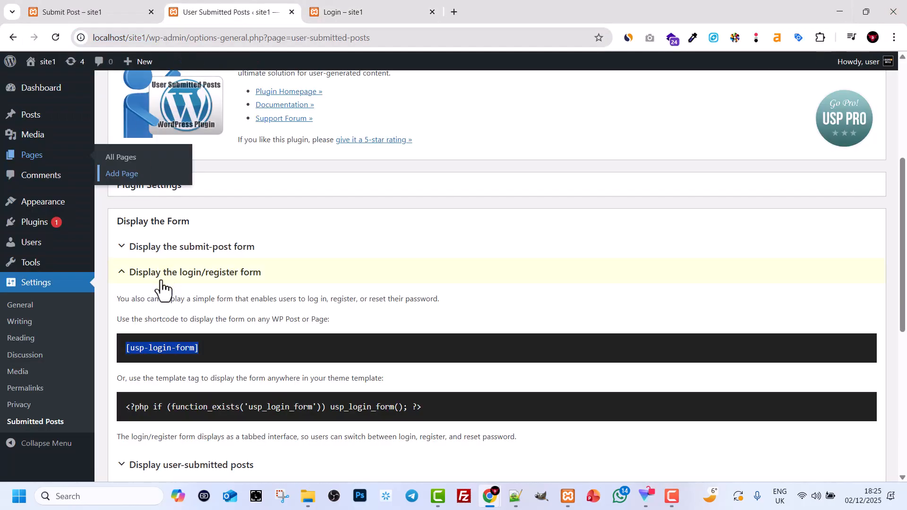
left_click(149, 257)
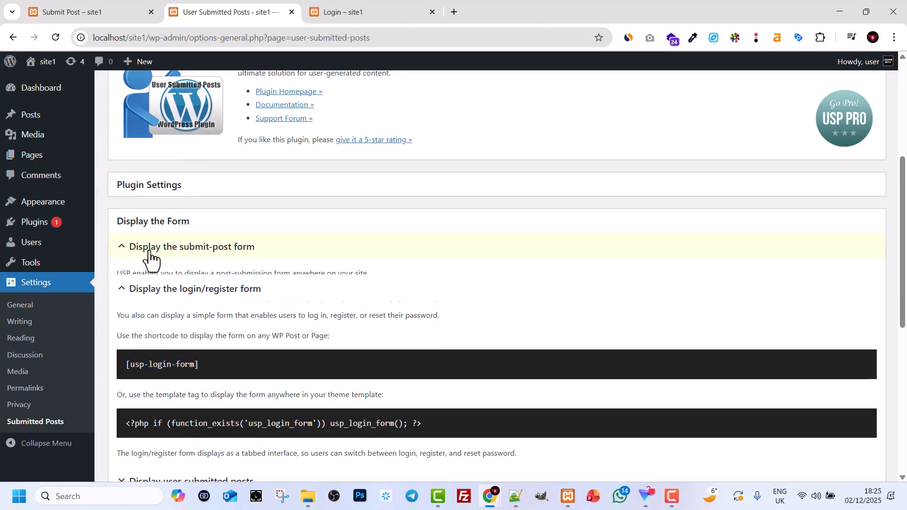
left_click(148, 258)
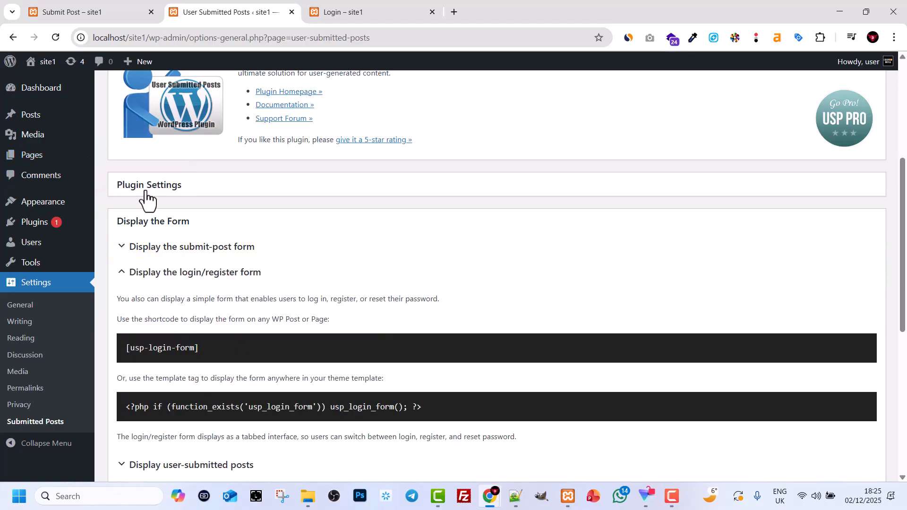
left_click(148, 223)
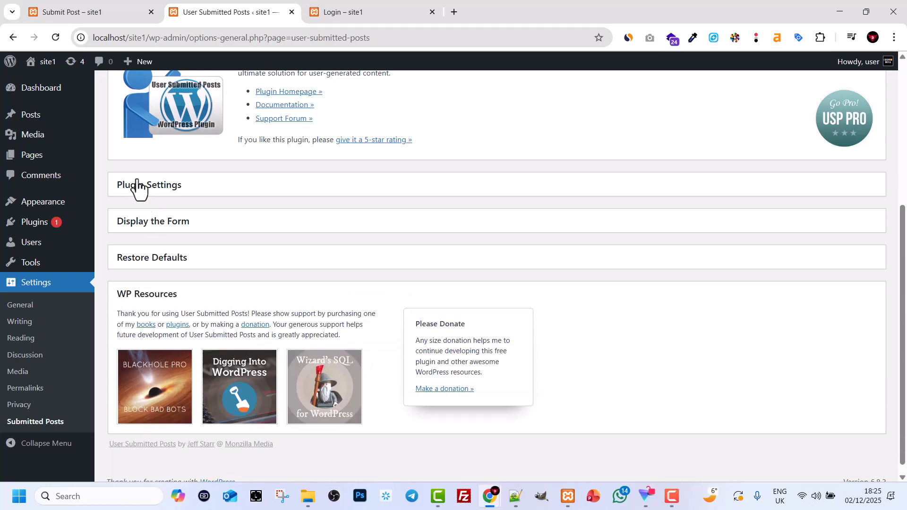
left_click(132, 187)
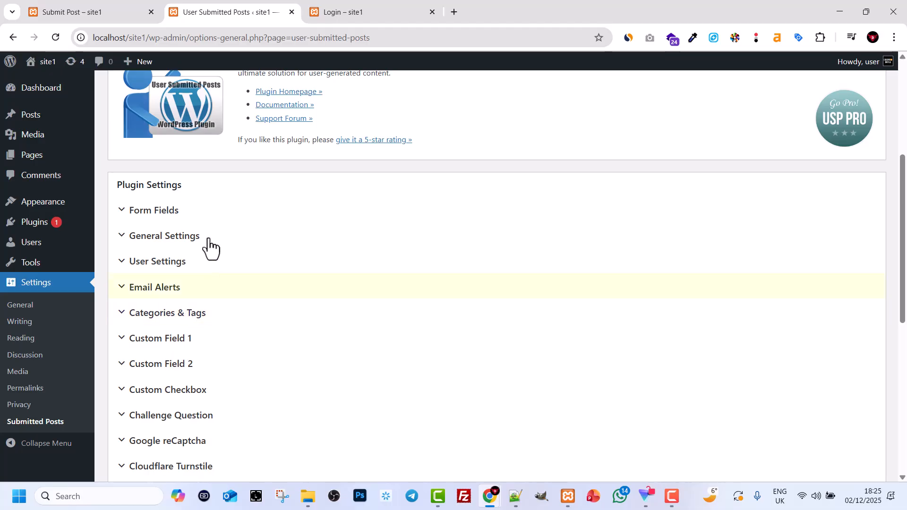
scroll(198, 306, "down", 1)
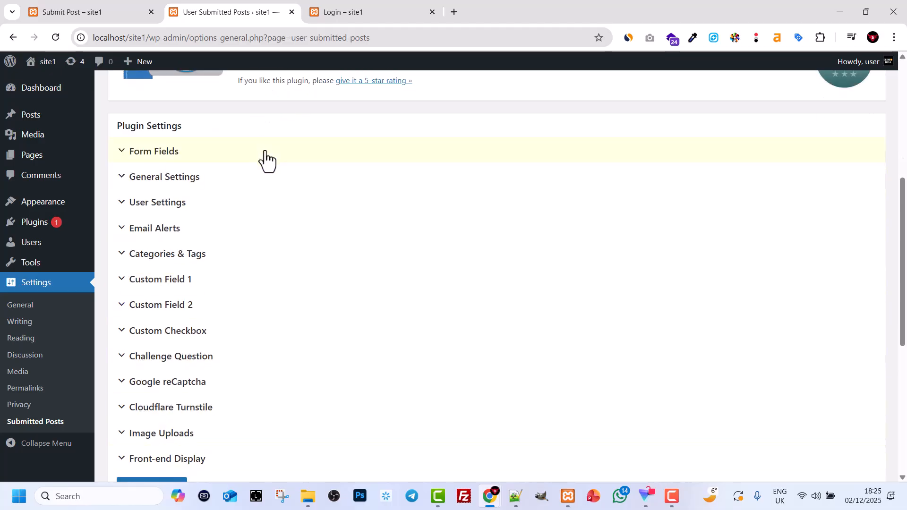
left_click(260, 131)
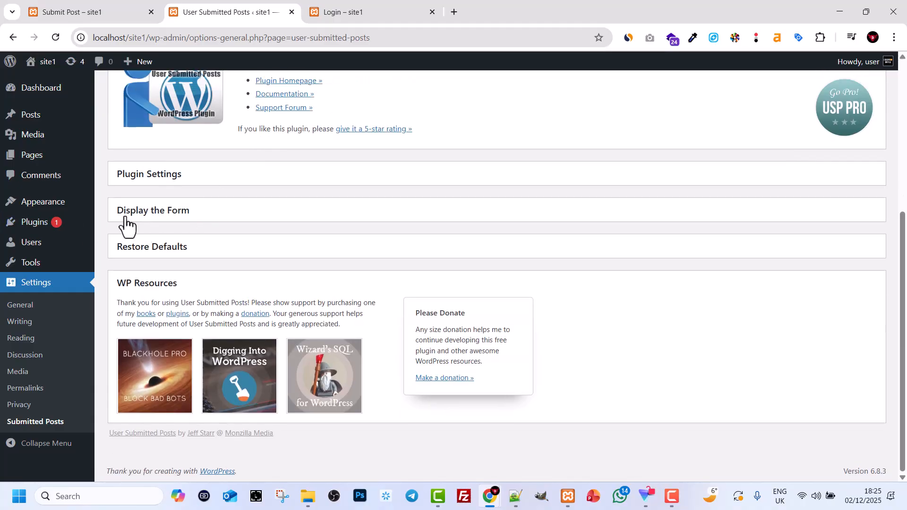
left_click(174, 219)
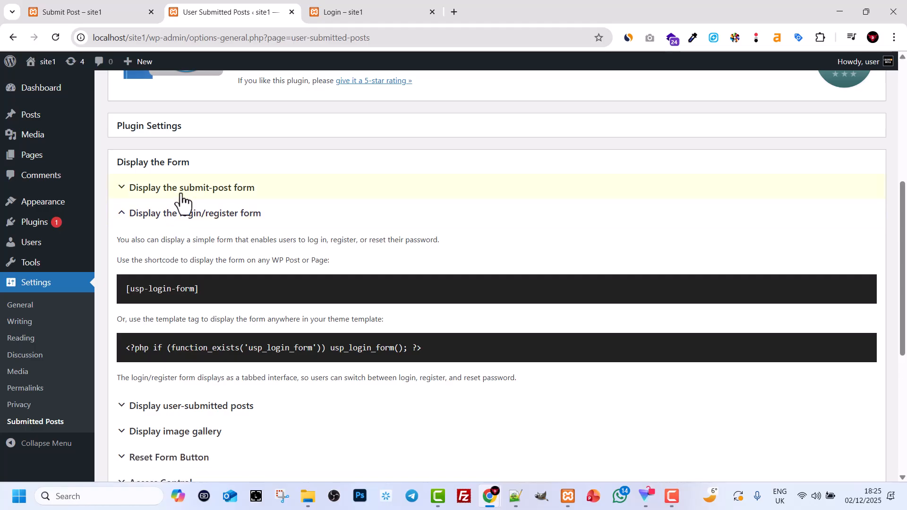